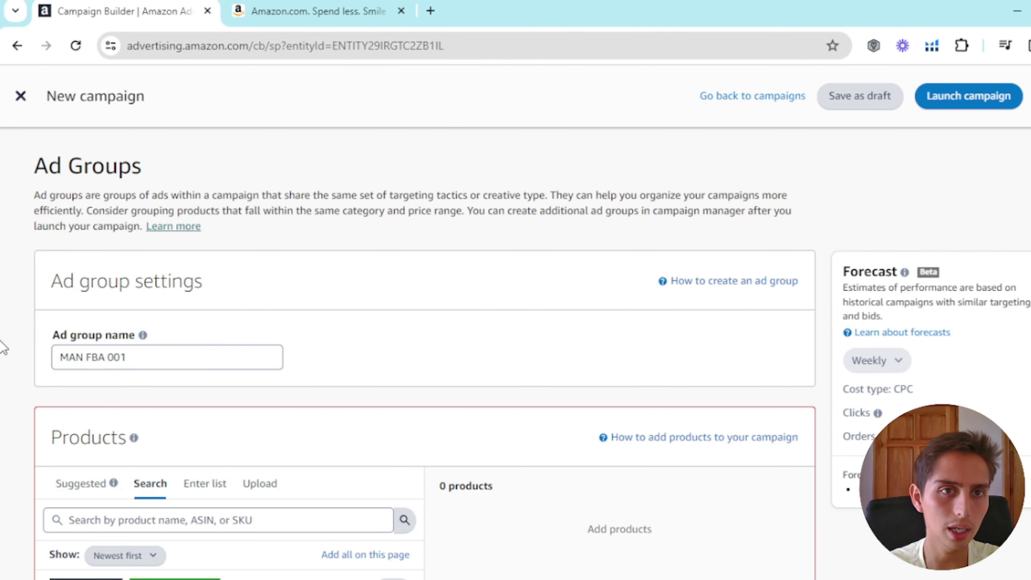
- Switch to the Amazon store page and search for "cowboy hat rack"
{"action": "key", "text": "ctrl+Tab"}
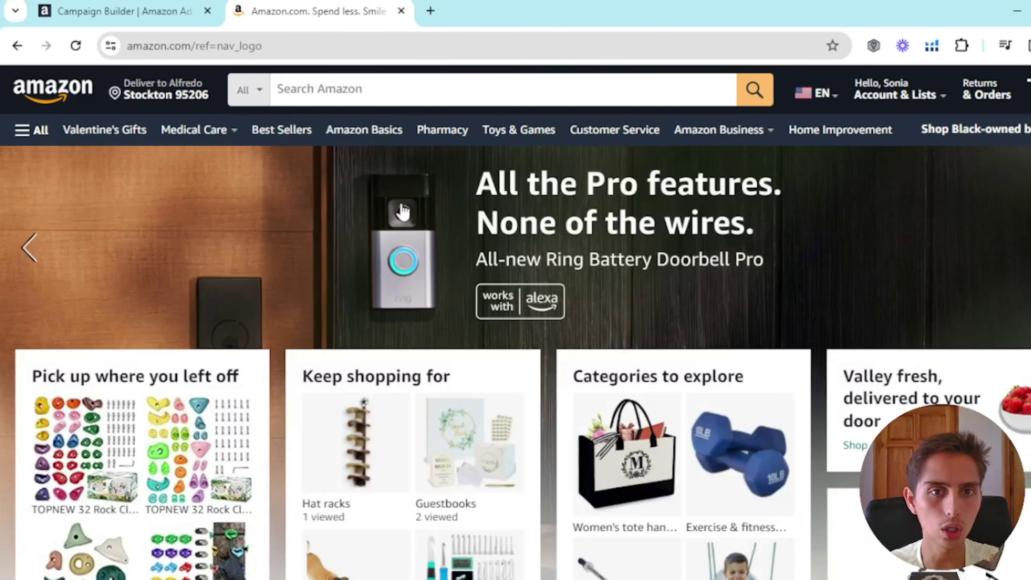
{"action": "left_click", "coordinate": [327, 77]}
{"action": "type", "text": "cowboy hat rack"}
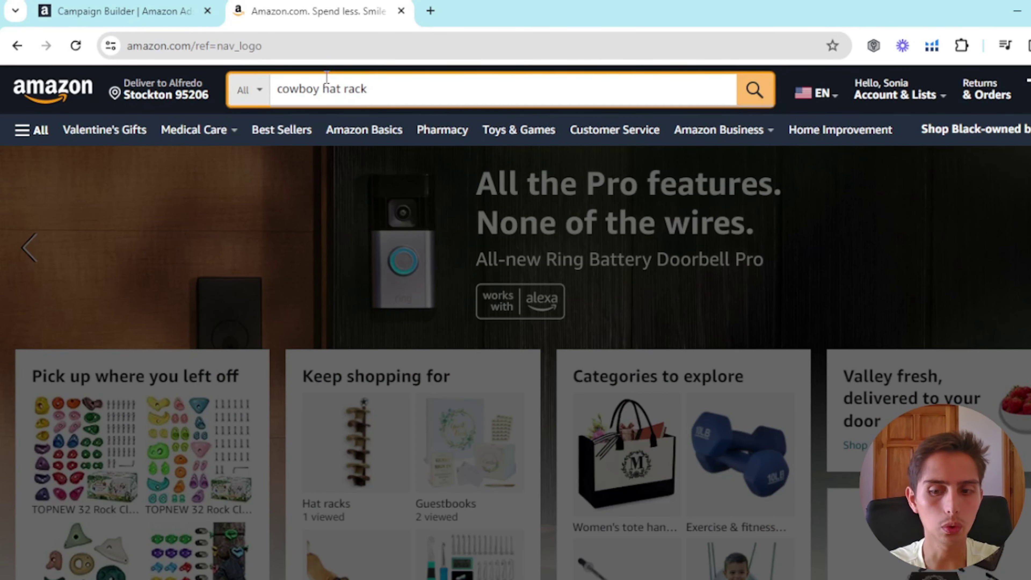
{"action": "key", "text": "Return"}
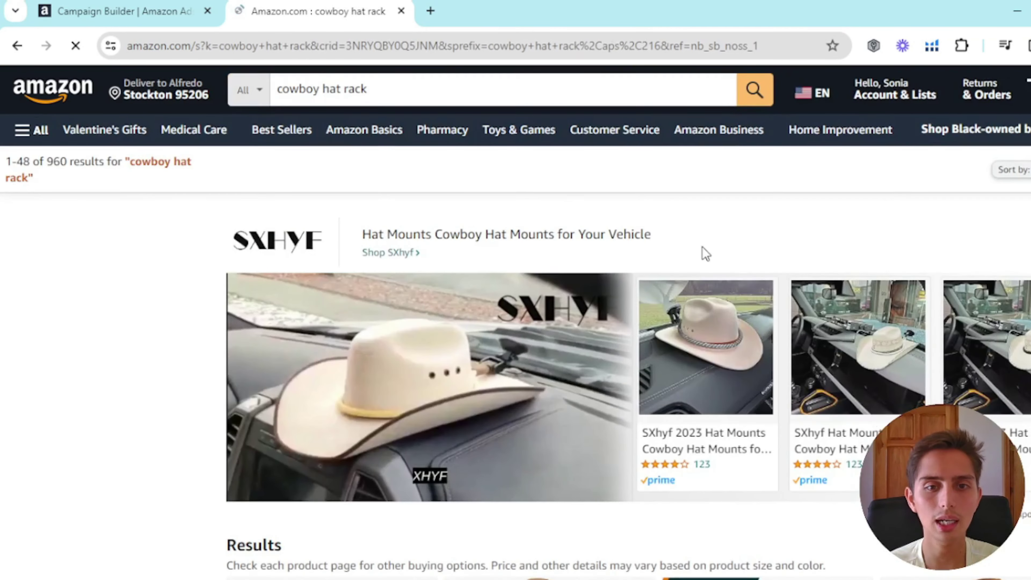
- Browse the cowboy hat rack results and open the P-Aladin six-piece rack marked Overall Pick
{"action": "scroll", "coordinate": [690, 268], "scroll_direction": "down", "scroll_amount": 5}
{"action": "scroll", "coordinate": [661, 290], "scroll_direction": "down", "scroll_amount": 8}
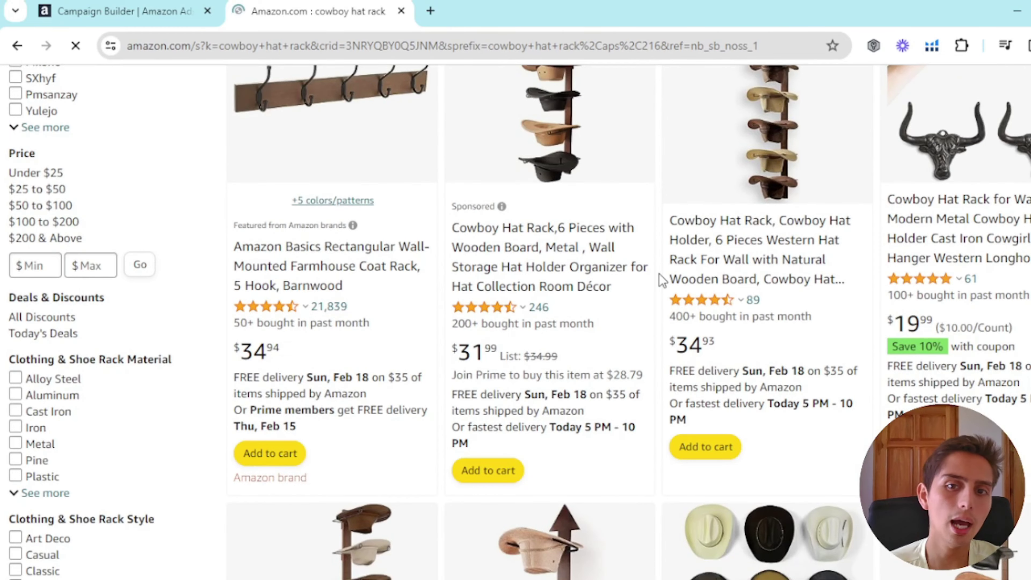
{"action": "scroll", "coordinate": [661, 280], "scroll_direction": "down", "scroll_amount": 10}
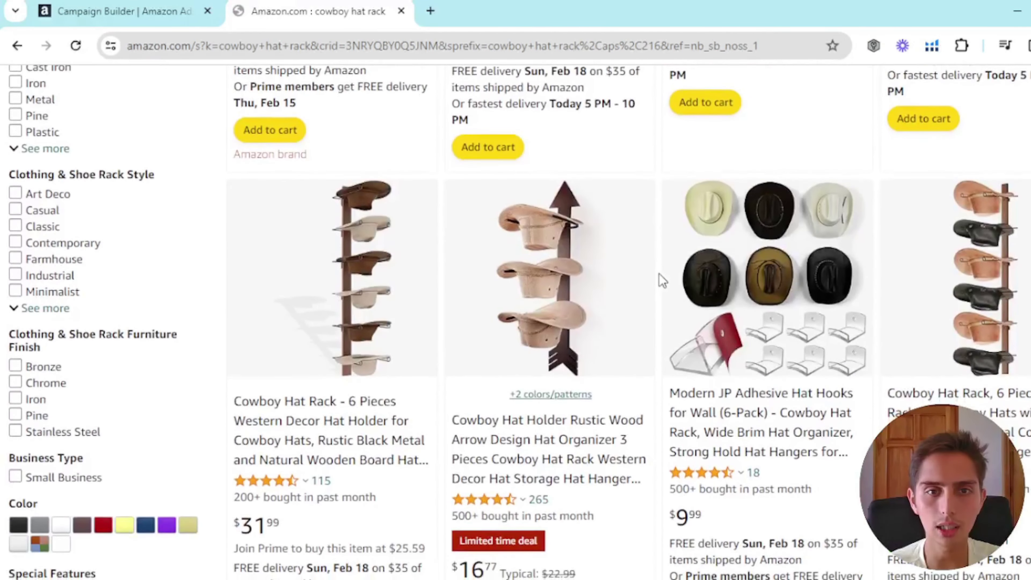
{"action": "scroll", "coordinate": [659, 275], "scroll_direction": "down", "scroll_amount": 2}
{"action": "scroll", "coordinate": [660, 276], "scroll_direction": "up", "scroll_amount": 15}
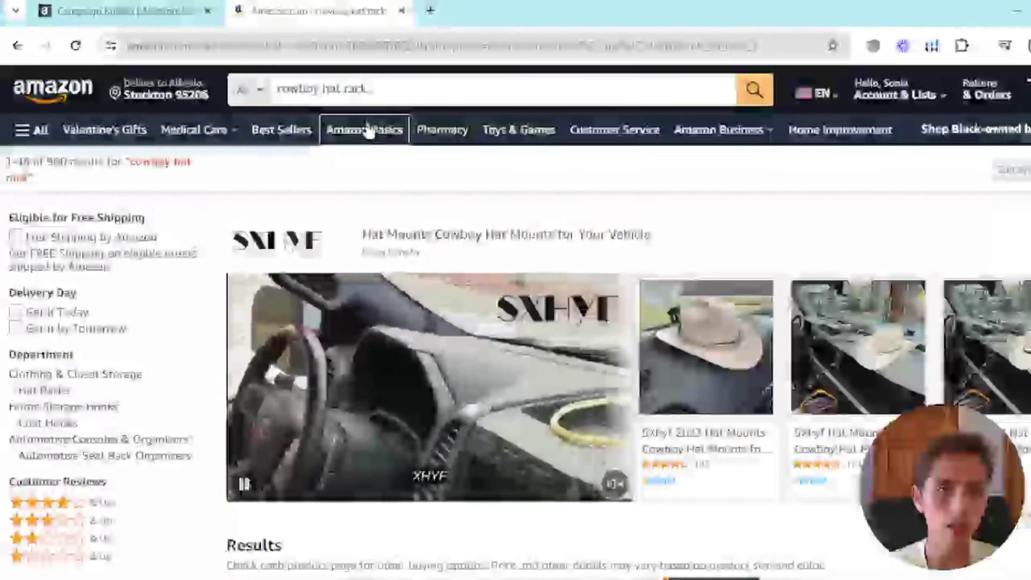
{"action": "scroll", "coordinate": [650, 212], "scroll_direction": "down", "scroll_amount": 7}
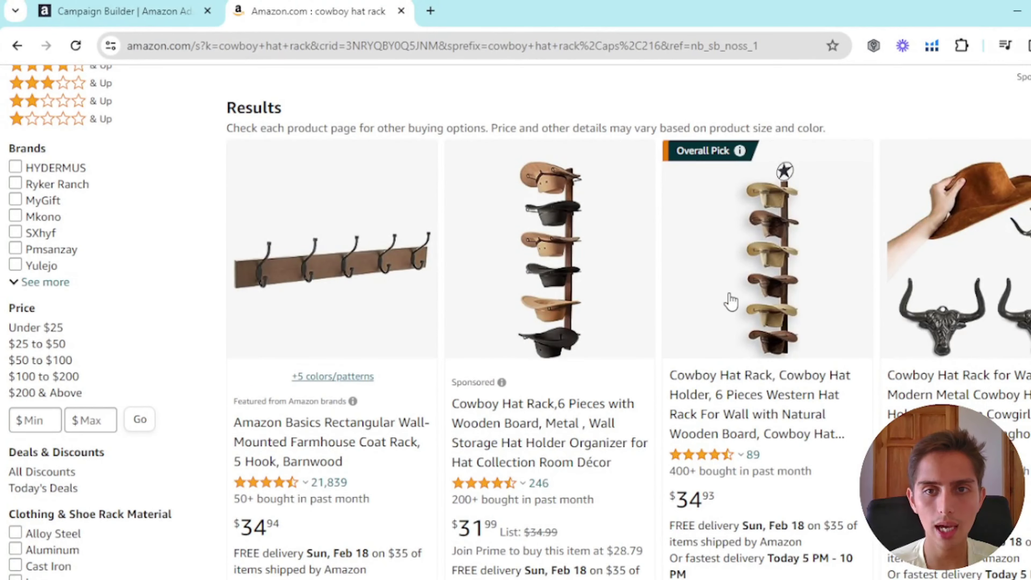
{"action": "left_click", "coordinate": [730, 295]}
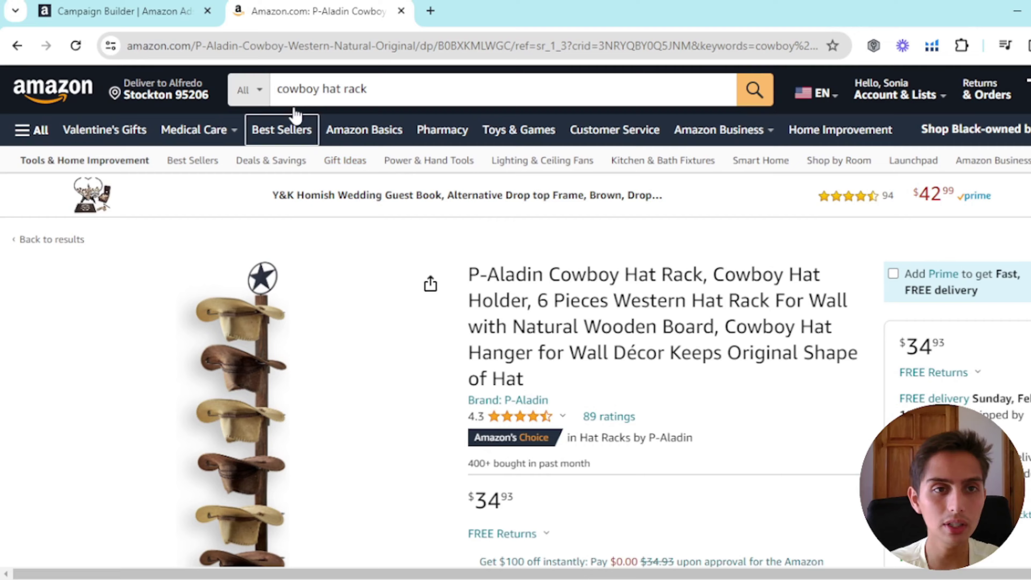
{"action": "scroll", "coordinate": [274, 74], "scroll_direction": "up", "scroll_amount": 5}
{"action": "scroll", "coordinate": [274, 74], "scroll_direction": "up", "scroll_amount": 2}
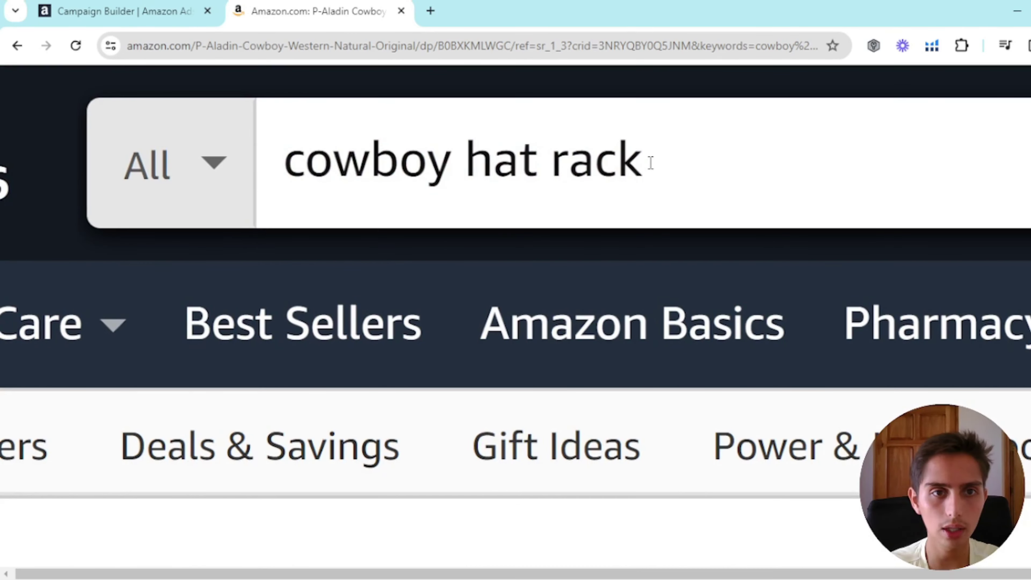
{"action": "triple_click", "coordinate": [650, 163]}
{"action": "scroll", "coordinate": [651, 162], "scroll_direction": "down", "scroll_amount": 7}
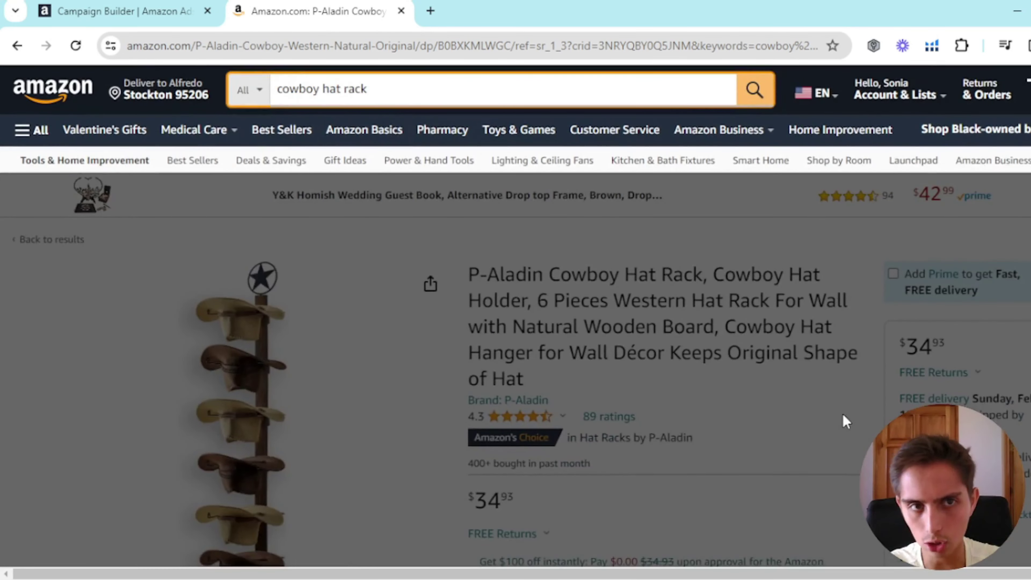
{"action": "left_click", "coordinate": [844, 421]}
- Examine the Best Sellers Rank entry in the Product information section of the P-Aladin hat rack page
{"action": "scroll", "coordinate": [574, 327], "scroll_direction": "down", "scroll_amount": 10}
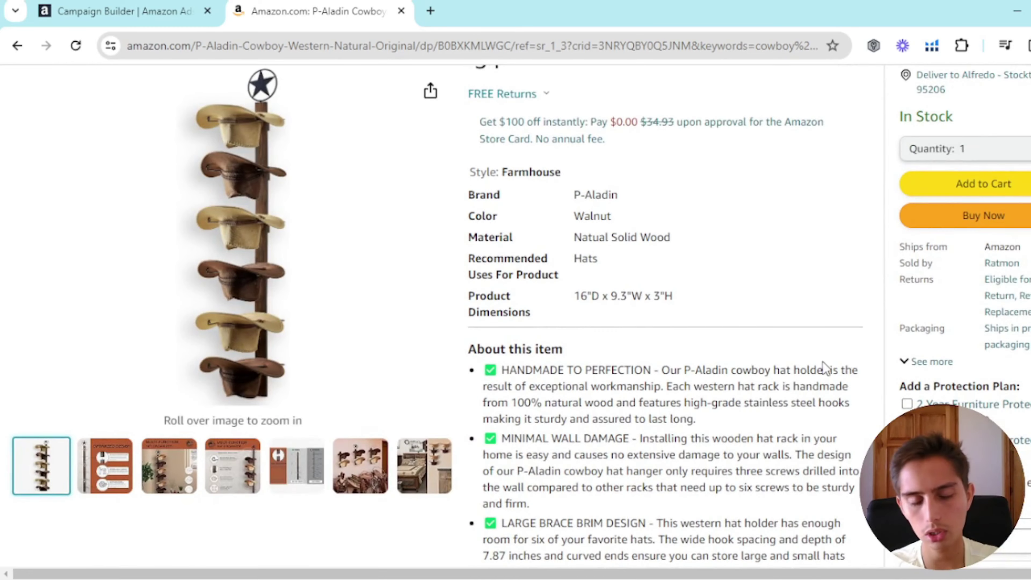
{"action": "scroll", "coordinate": [515, 321], "scroll_direction": "down", "scroll_amount": 20}
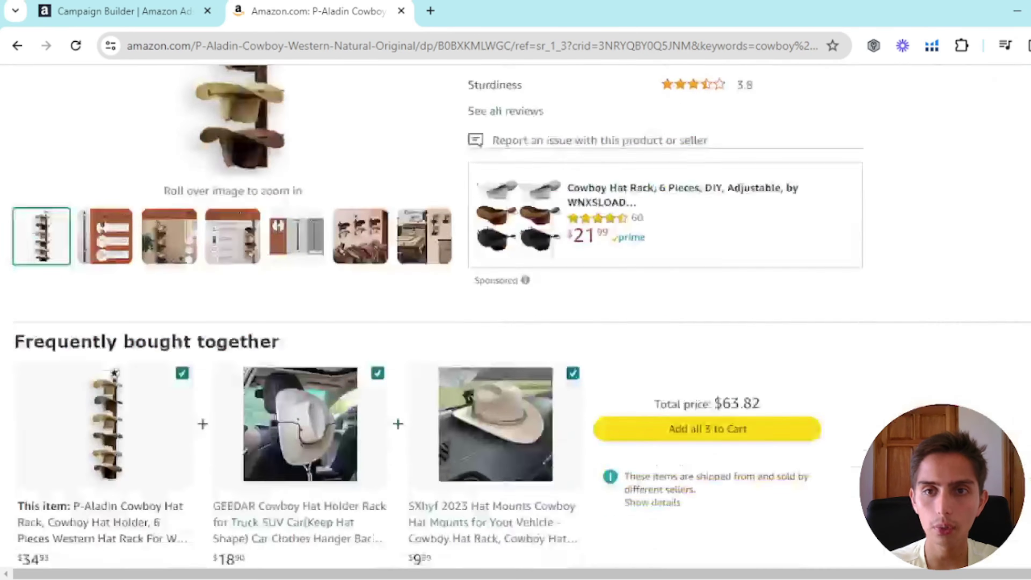
{"action": "scroll", "coordinate": [515, 320], "scroll_direction": "down", "scroll_amount": 20}
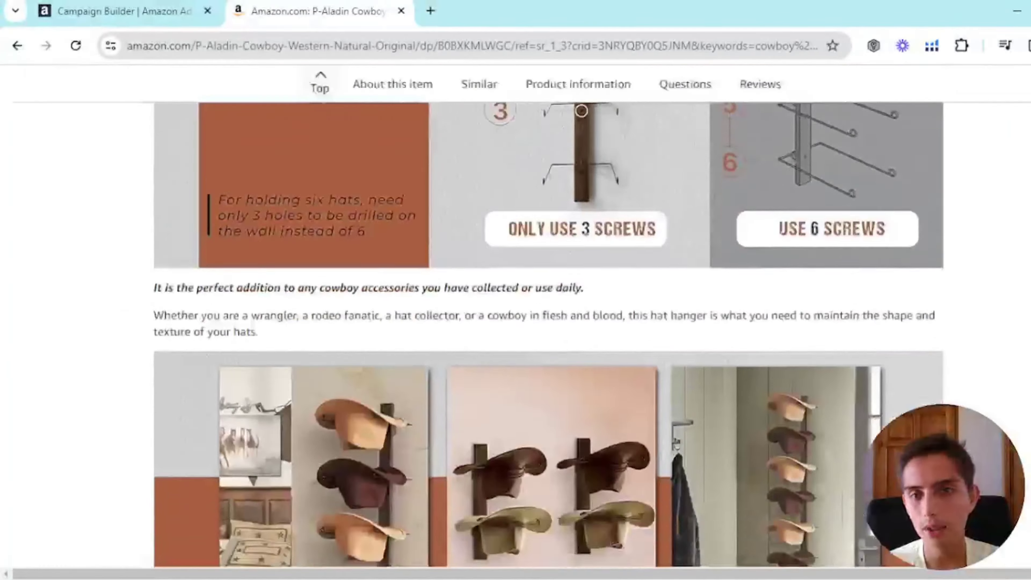
{"action": "scroll", "coordinate": [516, 320], "scroll_direction": "up", "scroll_amount": 3}
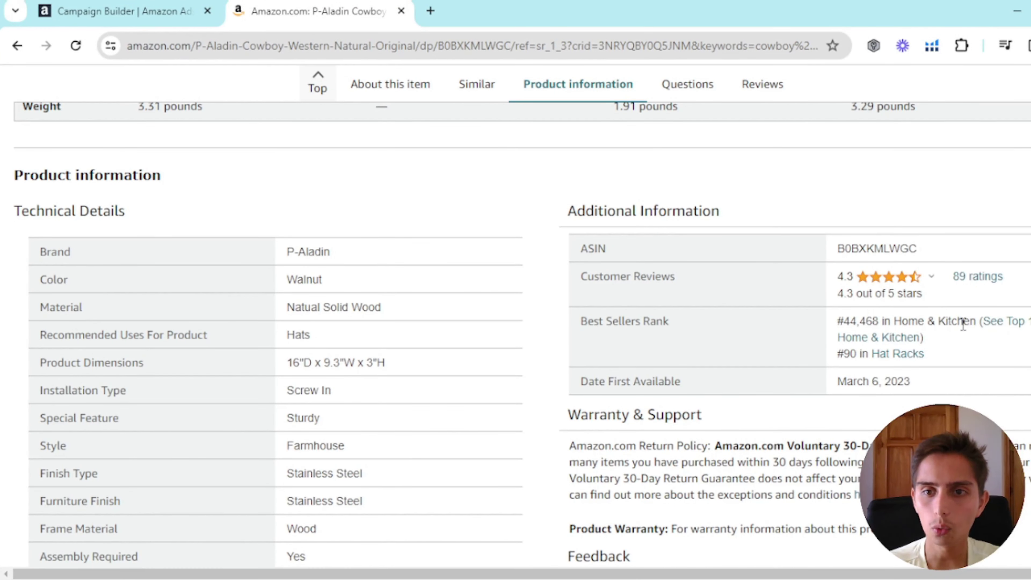
{"action": "triple_click", "coordinate": [963, 323]}
{"action": "triple_click", "coordinate": [643, 323]}
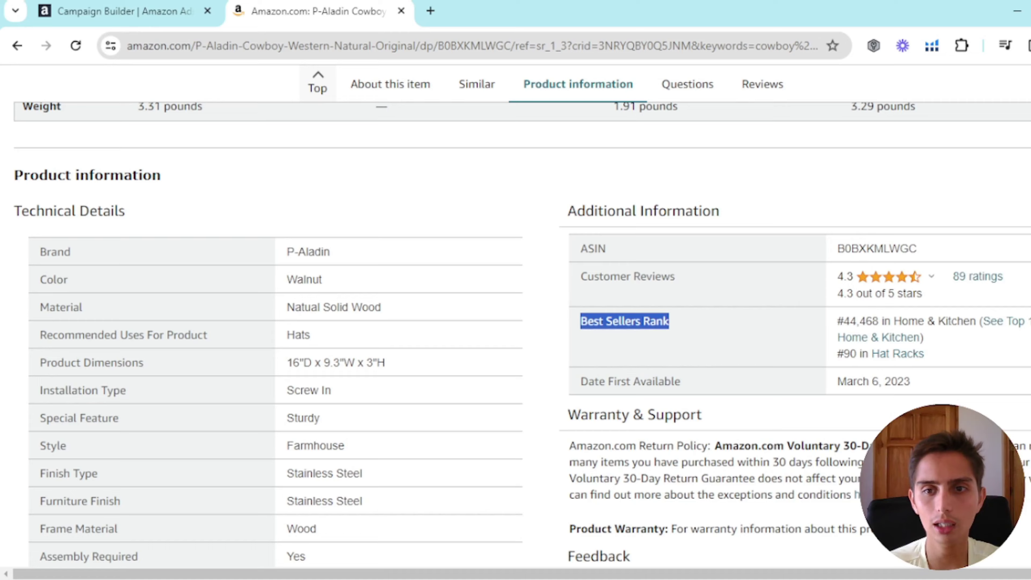
{"action": "scroll", "coordinate": [516, 347], "scroll_direction": "up", "scroll_amount": 8}
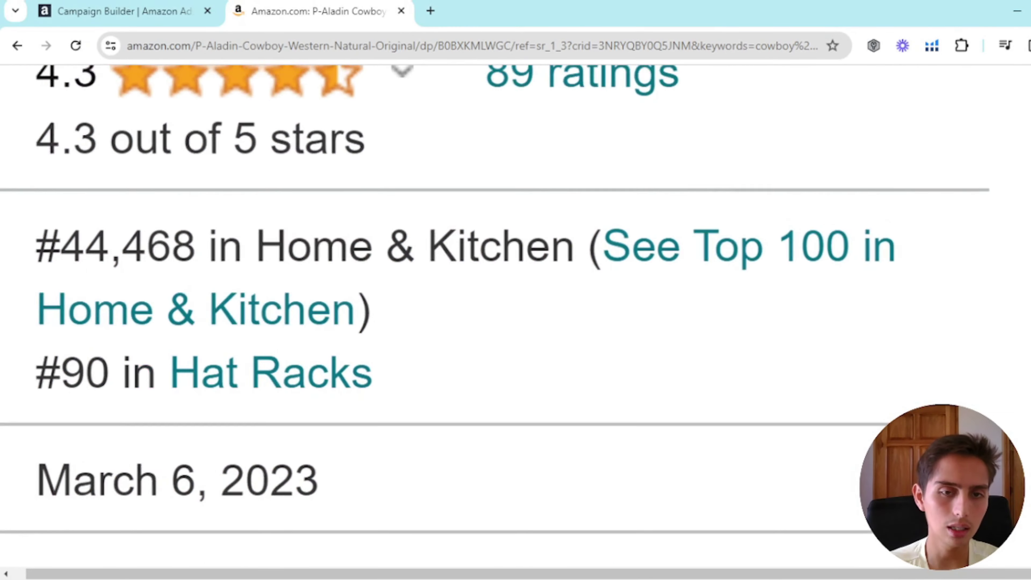
{"action": "scroll", "coordinate": [629, 378], "scroll_direction": "down", "scroll_amount": 2}
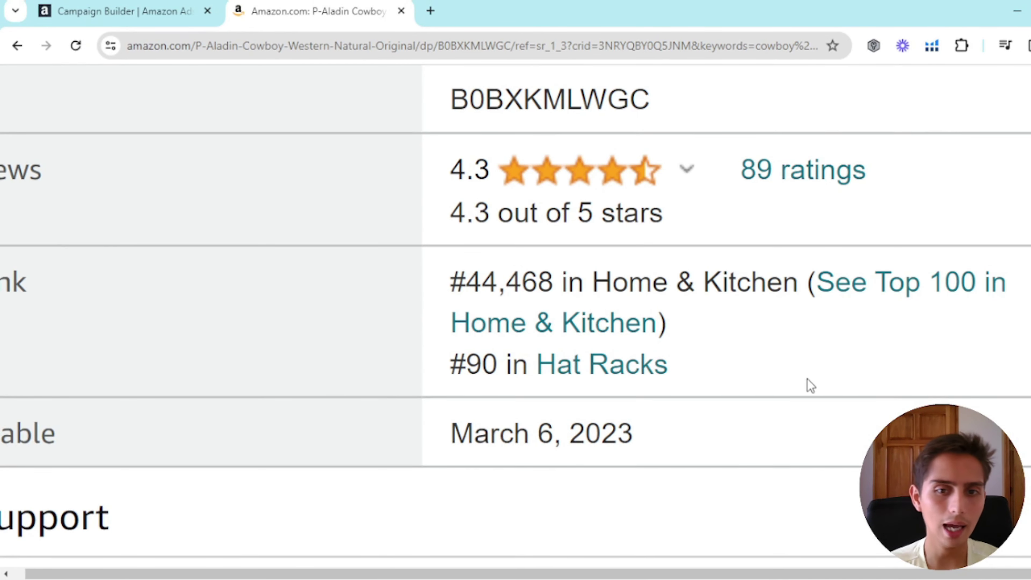
{"action": "scroll", "coordinate": [810, 385], "scroll_direction": "down", "scroll_amount": 3}
{"action": "scroll", "coordinate": [934, 349], "scroll_direction": "up", "scroll_amount": 4}
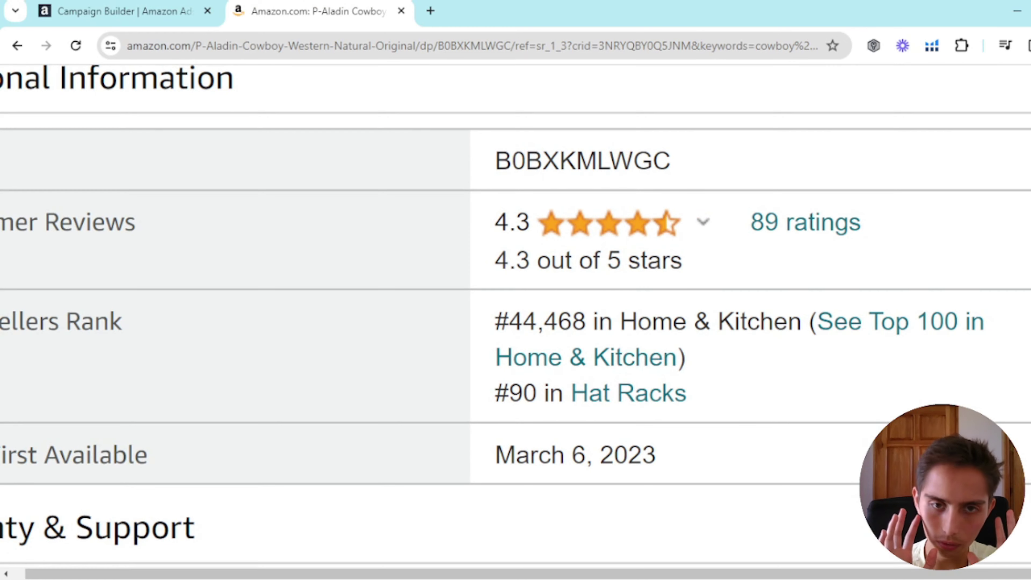
{"action": "scroll", "coordinate": [933, 324], "scroll_direction": "down", "scroll_amount": 4}
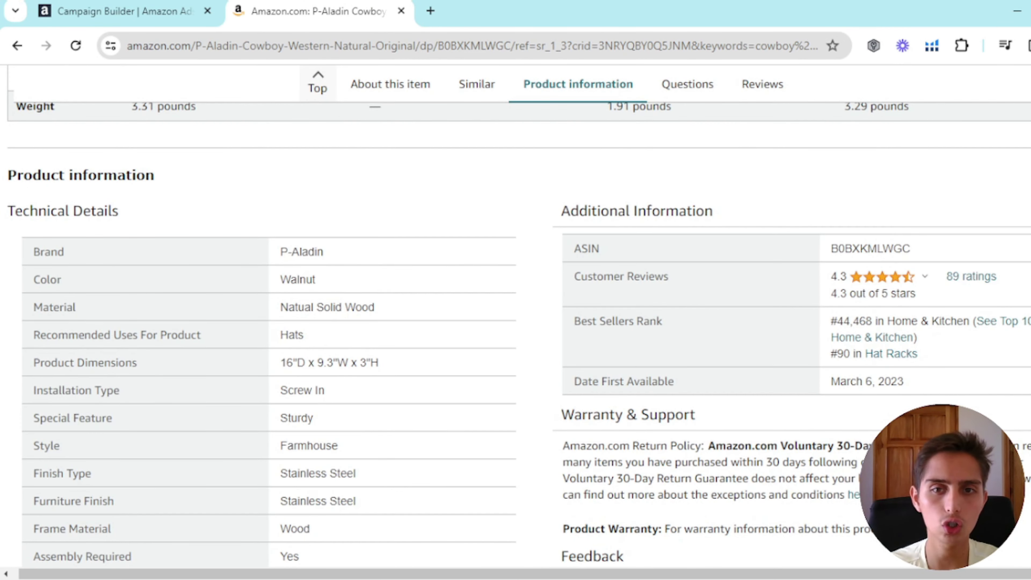
- Return to the Campaign Builder page and append "FC" to the ad group name, making it "MAN FBA 001 FC"
{"action": "key", "text": "ctrl+shift+Tab"}
{"action": "scroll", "coordinate": [3, 309], "scroll_direction": "down", "scroll_amount": 2}
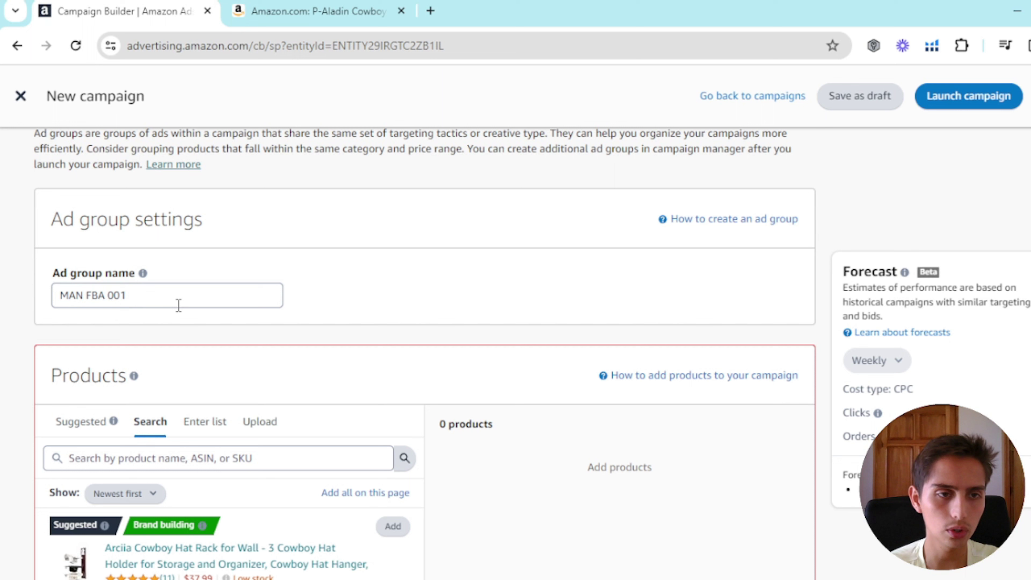
{"action": "left_click", "coordinate": [142, 289]}
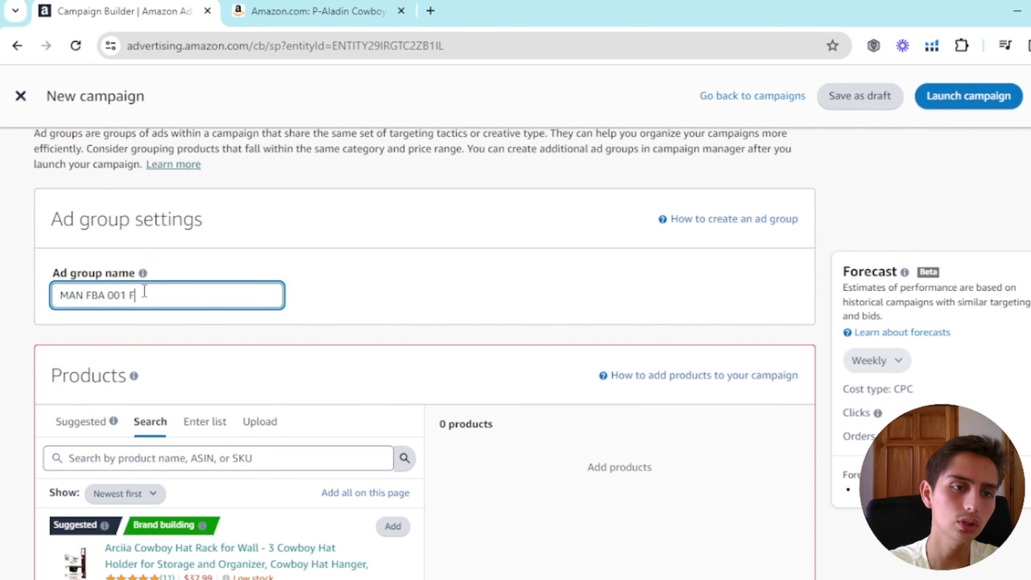
{"action": "scroll", "coordinate": [81, 324], "scroll_direction": "up", "scroll_amount": 5, "text": "ctrl"}
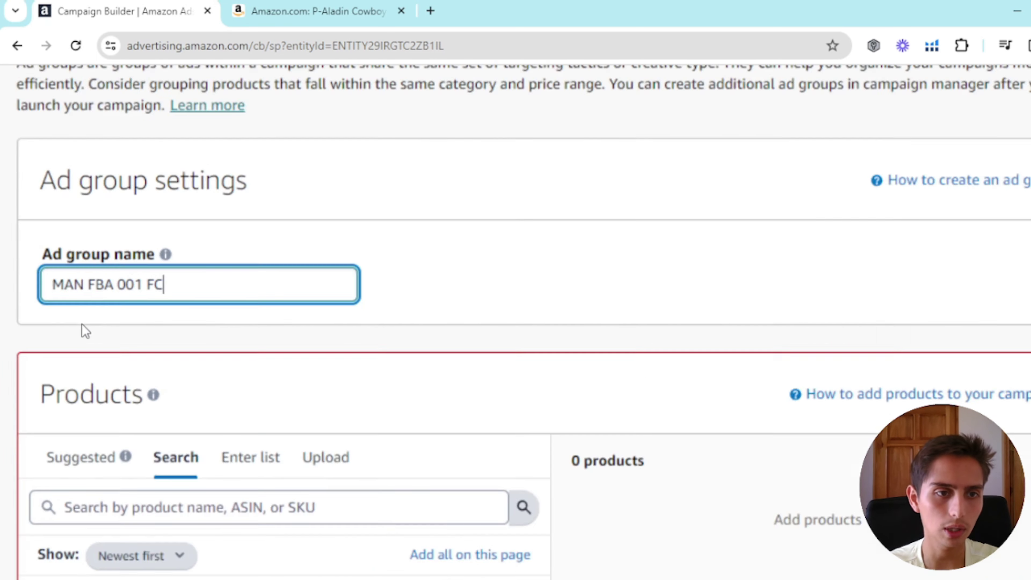
{"action": "left_click", "coordinate": [167, 274]}
{"action": "left_click_drag", "start_coordinate": [168, 274], "coordinate": [188, 274]}
{"action": "left_click", "coordinate": [188, 274]}
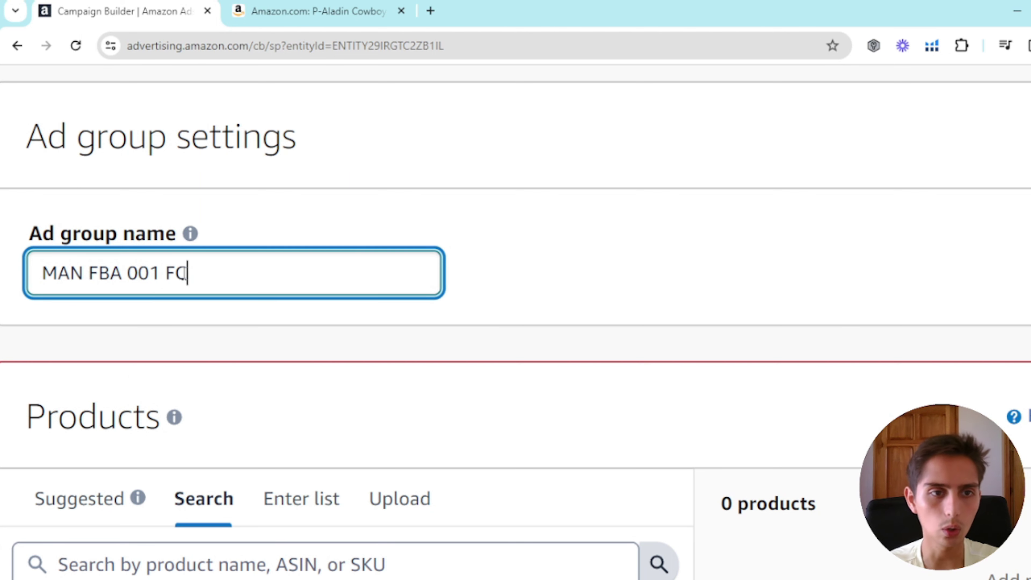
- Insert a "B" into the ad group name's suffix so it reads "MAN FBA 001 FBC"
{"action": "left_click", "coordinate": [176, 273]}
{"action": "type", "text": "B"}
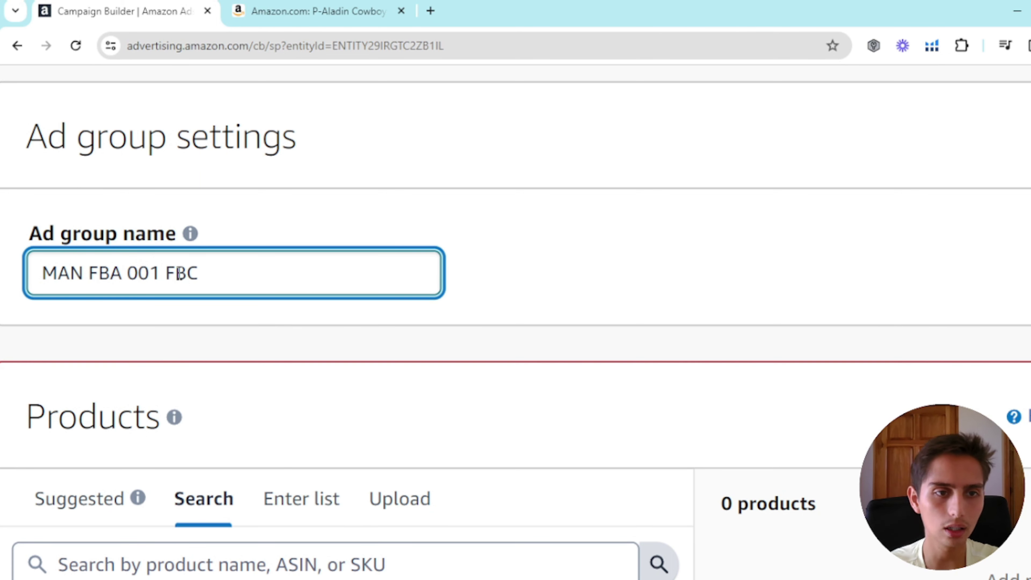
{"action": "left_click", "coordinate": [173, 279]}
{"action": "left_click", "coordinate": [197, 279]}
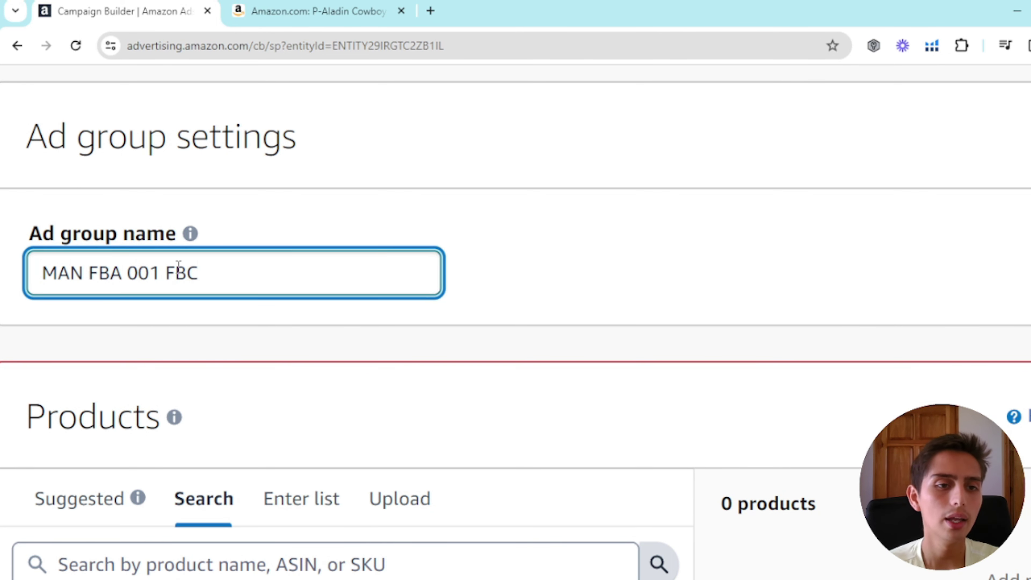
{"action": "left_click_drag", "start_coordinate": [167, 273], "coordinate": [216, 274]}
{"action": "left_click", "coordinate": [217, 274]}
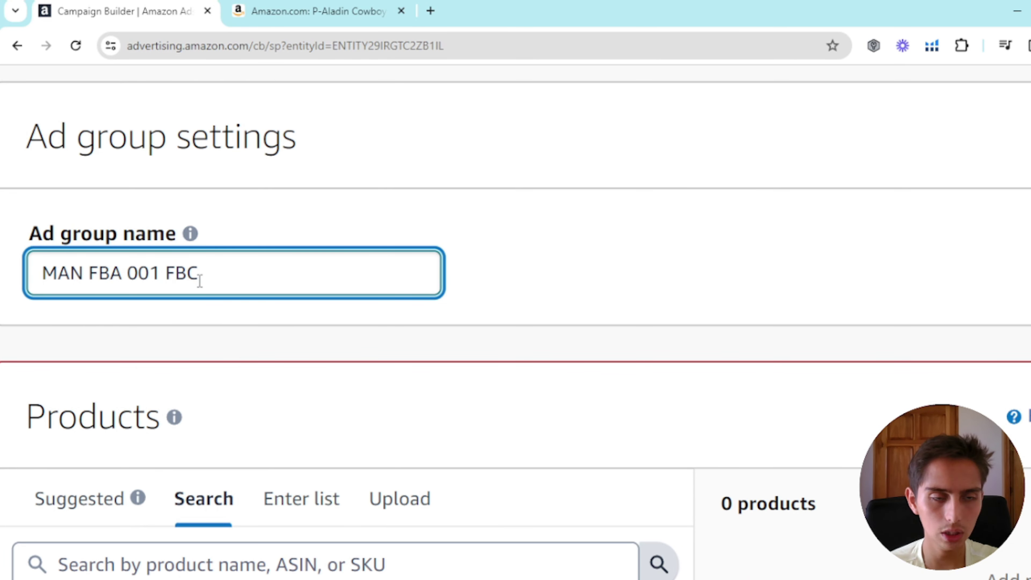
{"action": "left_click", "coordinate": [241, 356]}
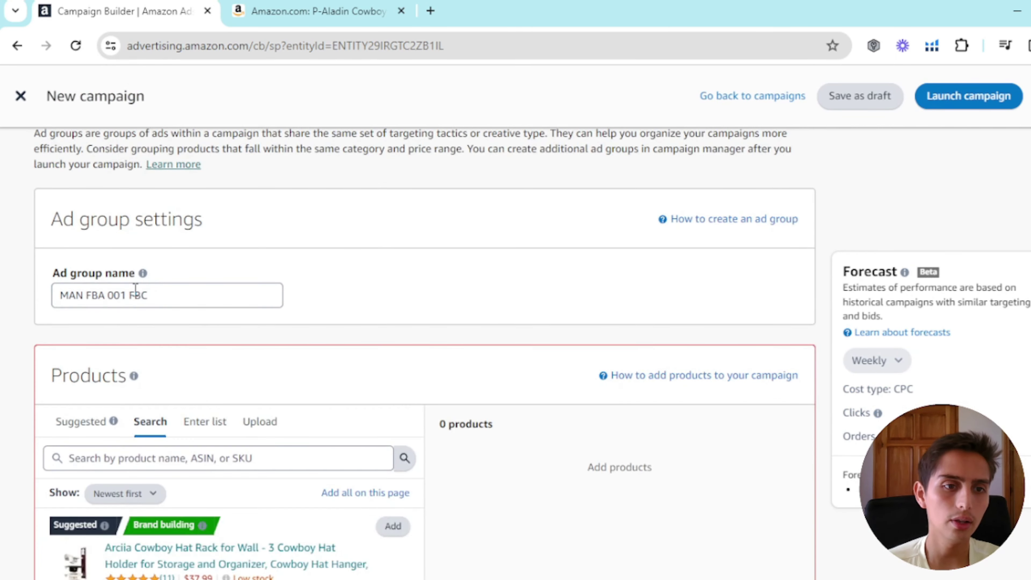
- Add the Arciia Cowboy Hat Rack for Wall (SKU FBA-002) to the ad group's products
{"action": "scroll", "coordinate": [135, 288], "scroll_direction": "down", "scroll_amount": 8}
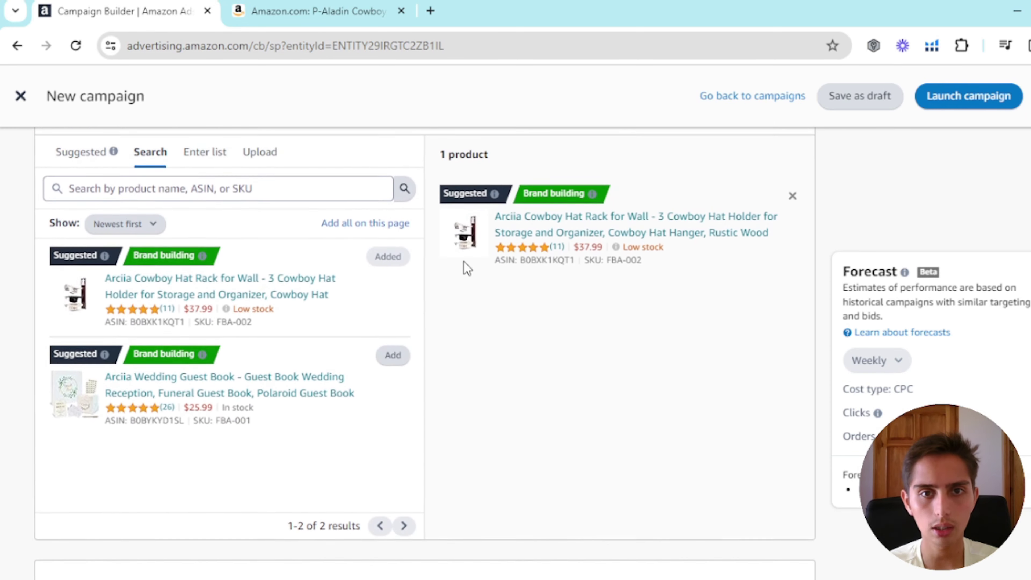
- Choose Product targeting as the targeting type in the Manual Targeting section
{"action": "scroll", "coordinate": [469, 343], "scroll_direction": "down", "scroll_amount": 10}
{"action": "scroll", "coordinate": [5, 283], "scroll_direction": "up", "scroll_amount": 5}
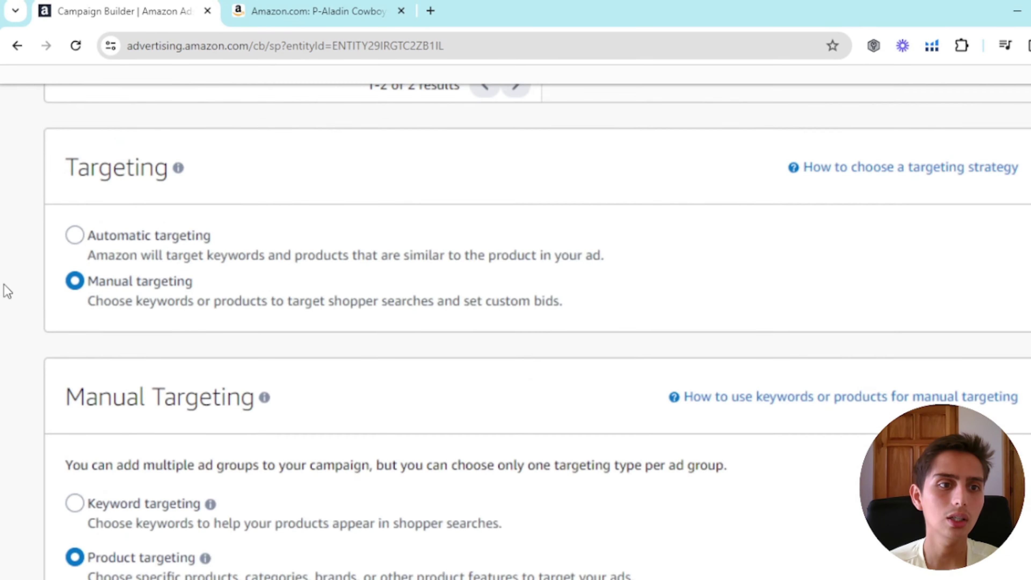
{"action": "scroll", "coordinate": [17, 312], "scroll_direction": "down", "scroll_amount": 5}
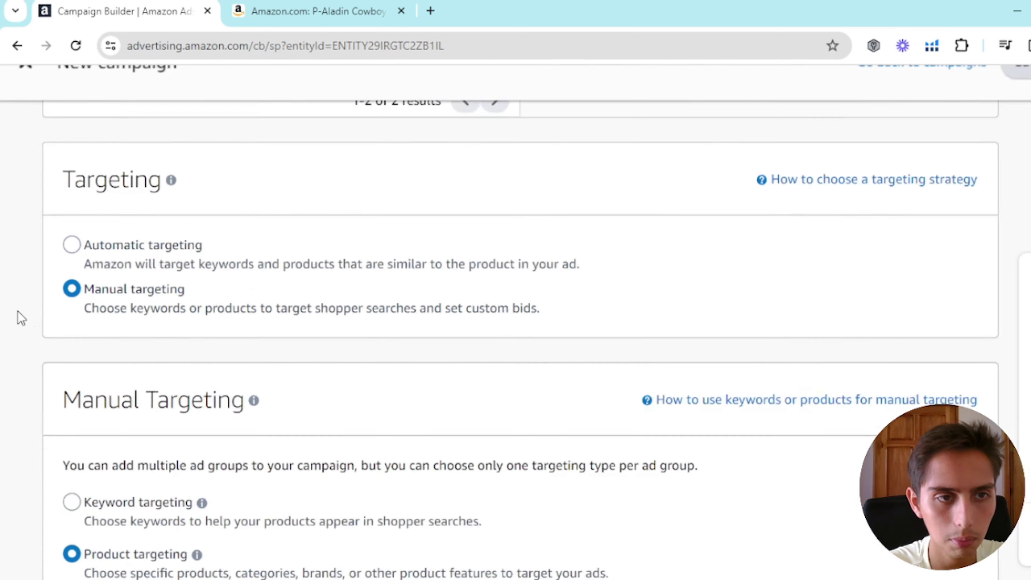
{"action": "scroll", "coordinate": [16, 309], "scroll_direction": "down", "scroll_amount": 5}
{"action": "scroll", "coordinate": [17, 303], "scroll_direction": "up", "scroll_amount": 5}
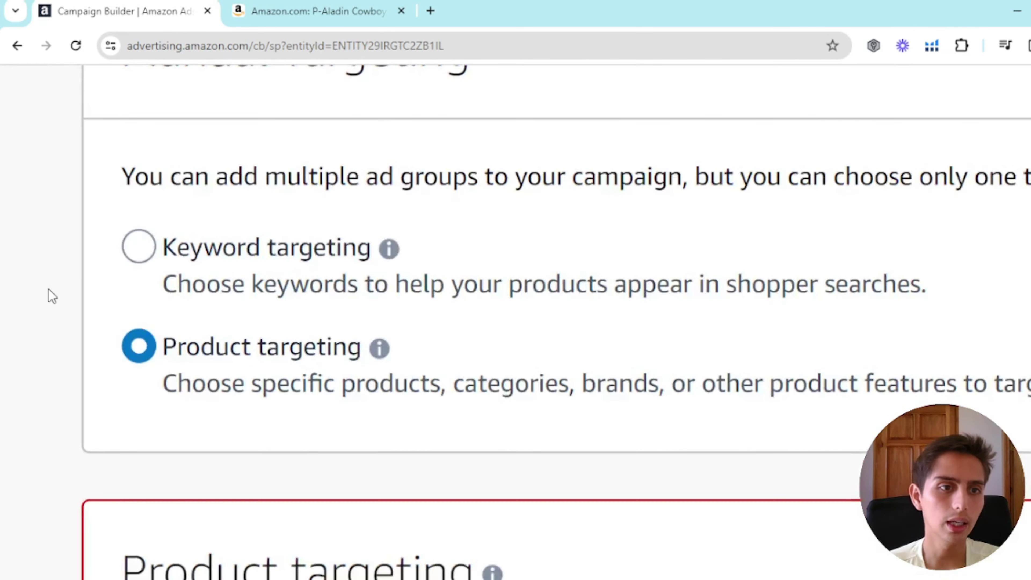
{"action": "left_click", "coordinate": [138, 248]}
{"action": "key", "text": "ctrl+0"}
{"action": "left_click", "coordinate": [59, 314]}
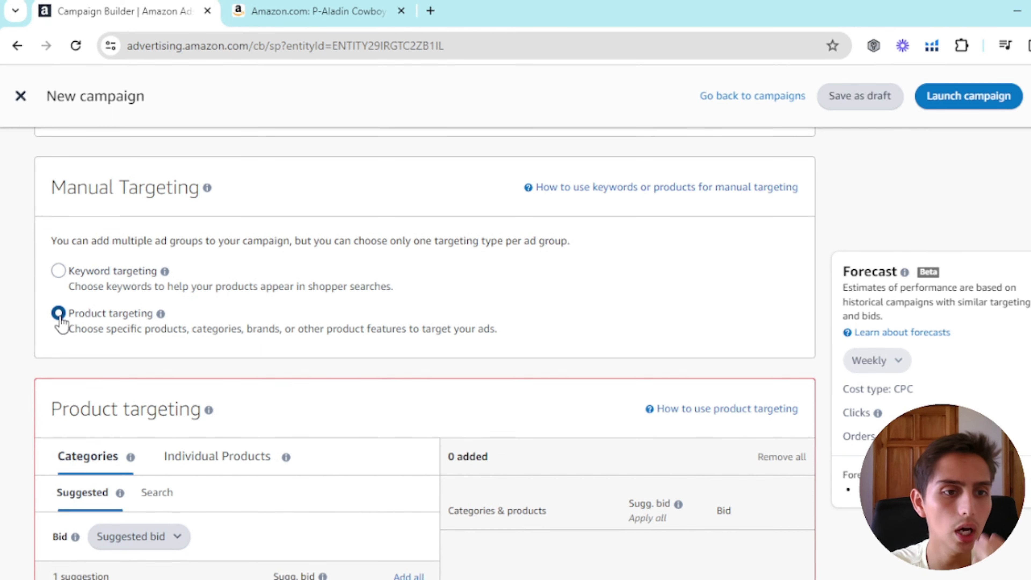
- Display the suggested individual products in the Product targeting section
{"action": "scroll", "coordinate": [2, 321], "scroll_direction": "down", "scroll_amount": 2}
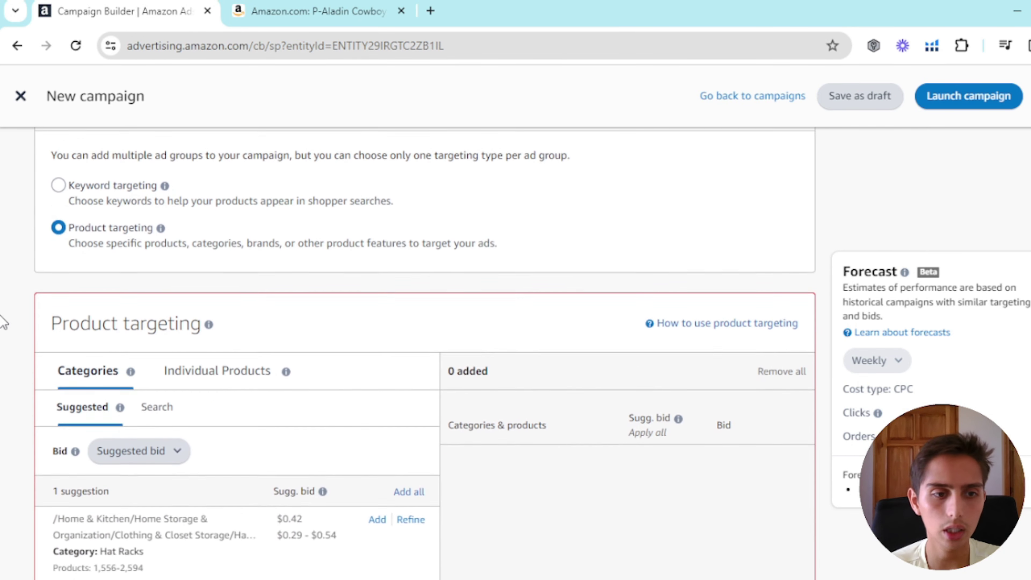
{"action": "scroll", "coordinate": [22, 279], "scroll_direction": "up", "scroll_amount": 2}
{"action": "scroll", "coordinate": [22, 279], "scroll_direction": "down", "scroll_amount": 1}
{"action": "scroll", "coordinate": [22, 279], "scroll_direction": "down", "scroll_amount": 3}
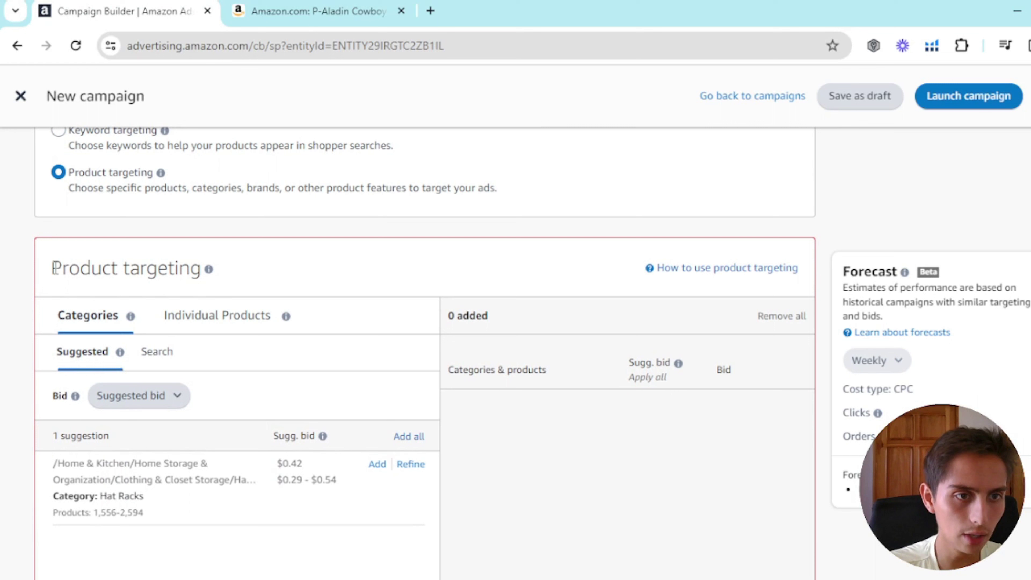
{"action": "left_click", "coordinate": [205, 325]}
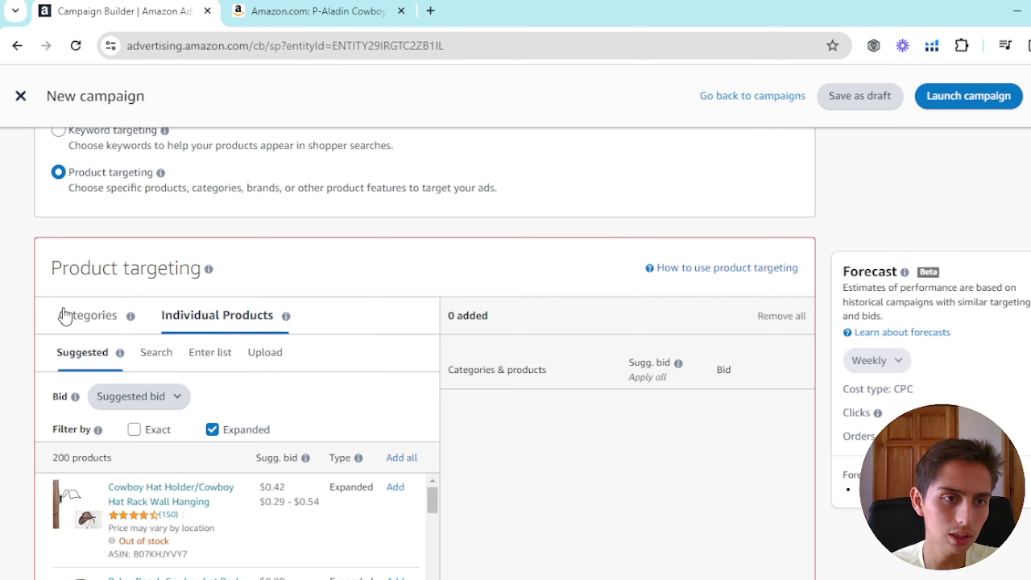
- Switch the product targeting to categories and bring up the category search
{"action": "left_click", "coordinate": [65, 316]}
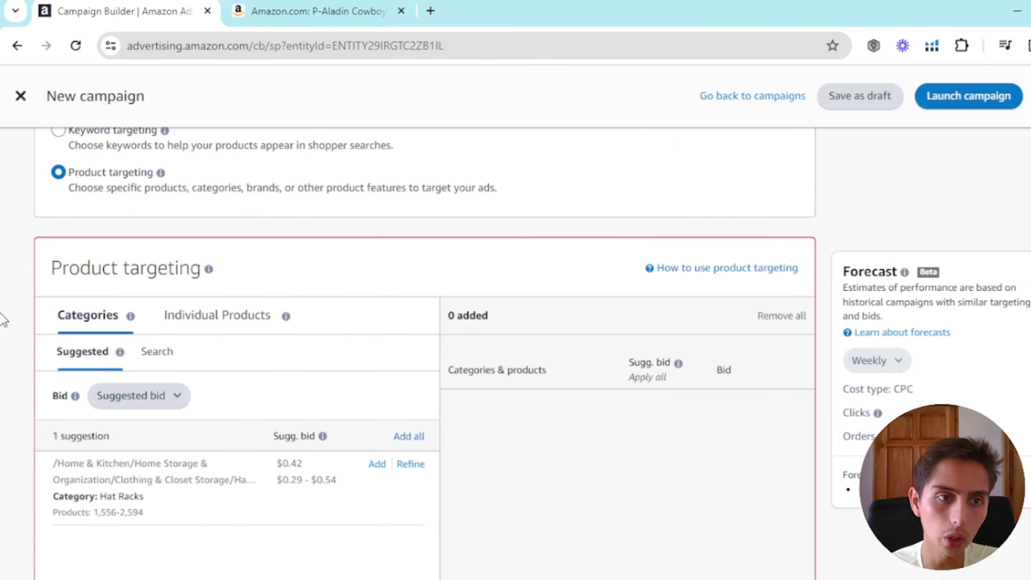
{"action": "left_click", "coordinate": [240, 4]}
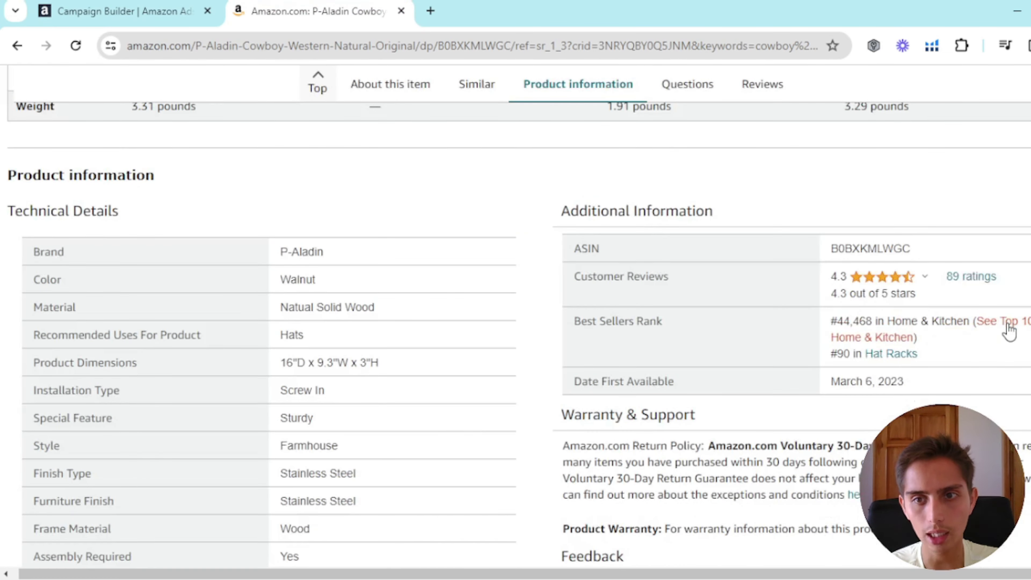
{"action": "left_click", "coordinate": [61, 5]}
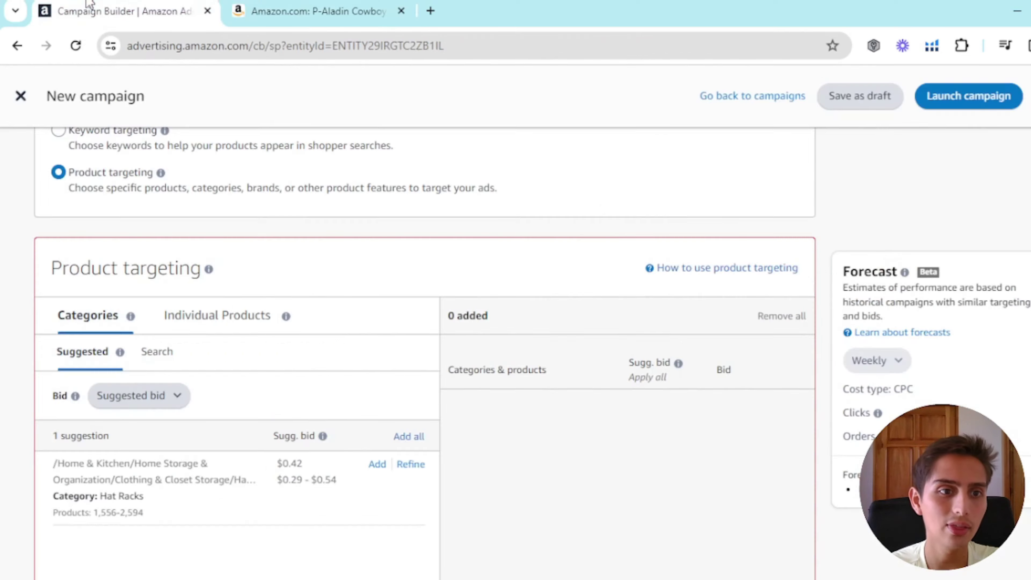
{"action": "left_click", "coordinate": [155, 351]}
{"action": "scroll", "coordinate": [69, 300], "scroll_direction": "down", "scroll_amount": 3}
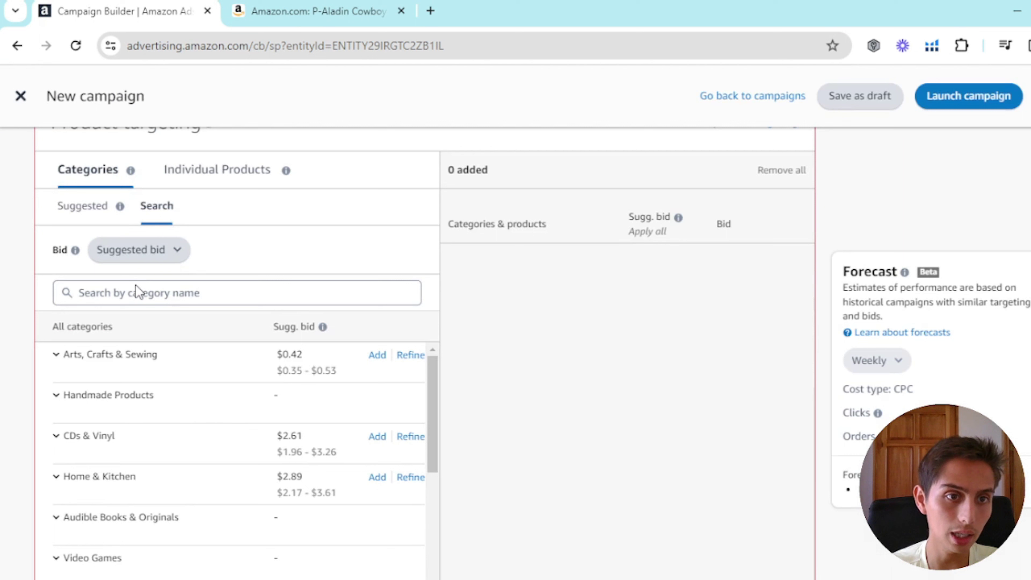
- Change the bid type for category targets to Custom bid and set it to $0.60
{"action": "left_click", "coordinate": [148, 254]}
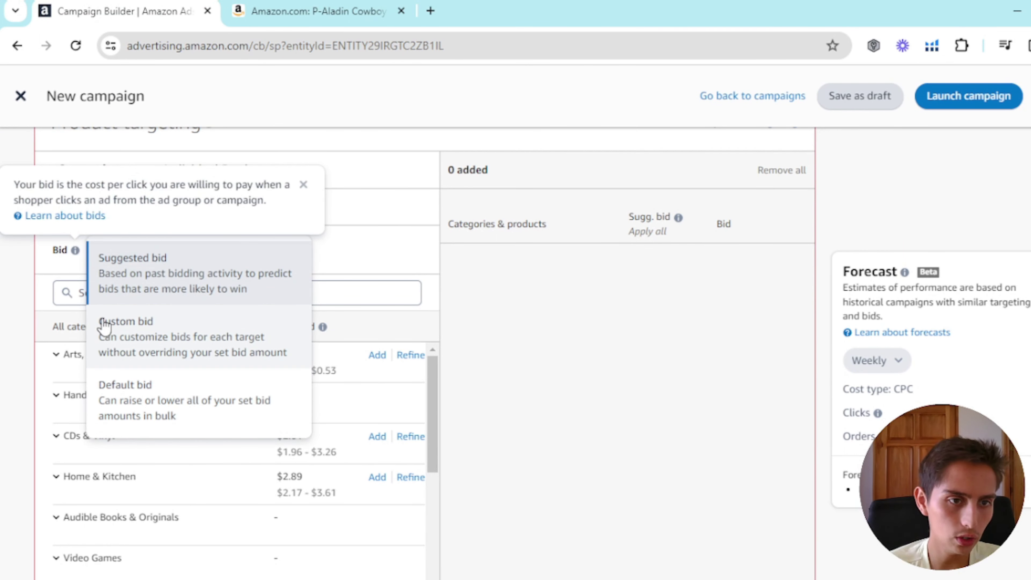
{"action": "left_click", "coordinate": [145, 344]}
{"action": "left_click", "coordinate": [229, 251]}
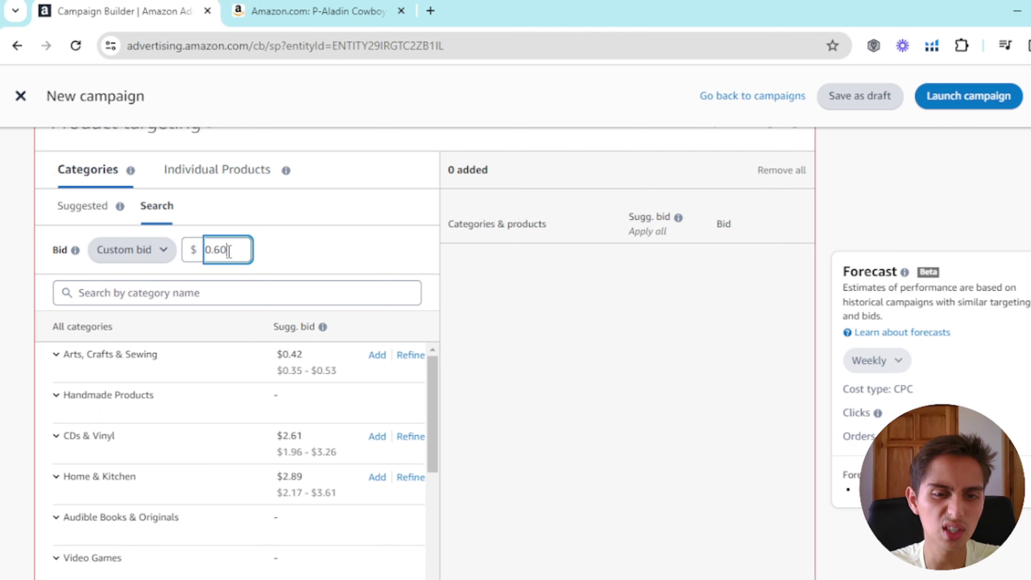
{"action": "left_click", "coordinate": [274, 258]}
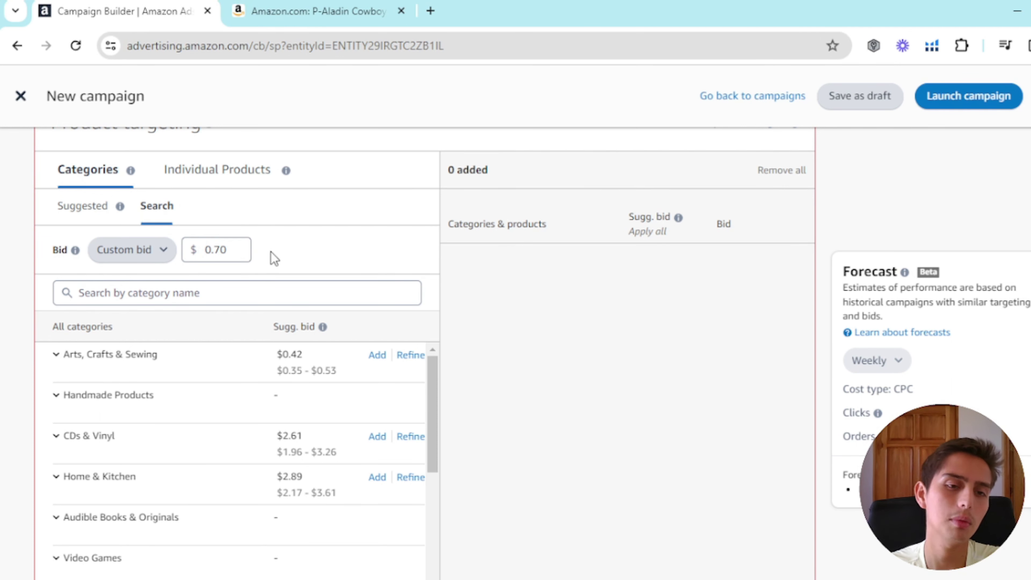
{"action": "left_click", "coordinate": [235, 249]}
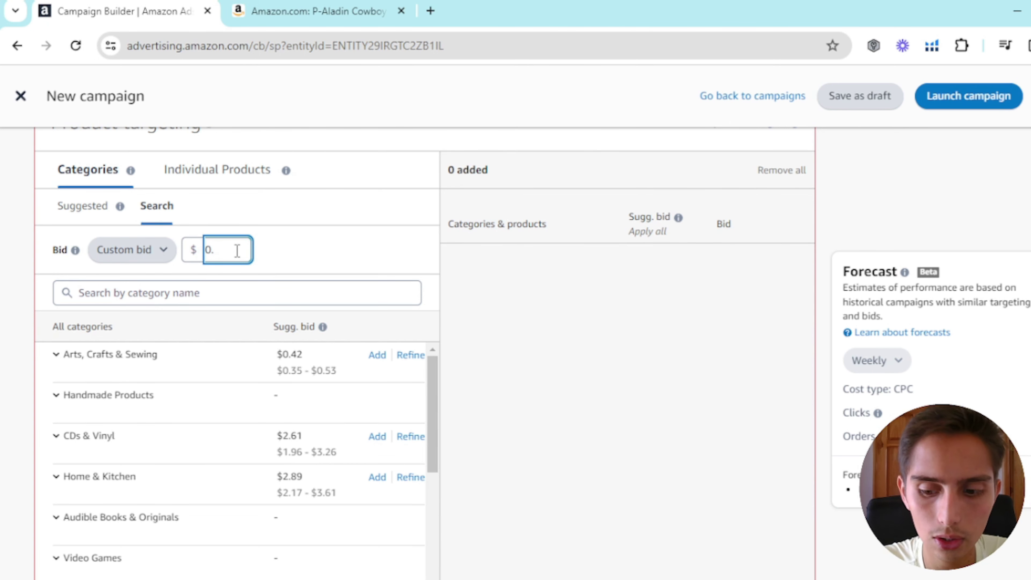
{"action": "type", "text": "60"}
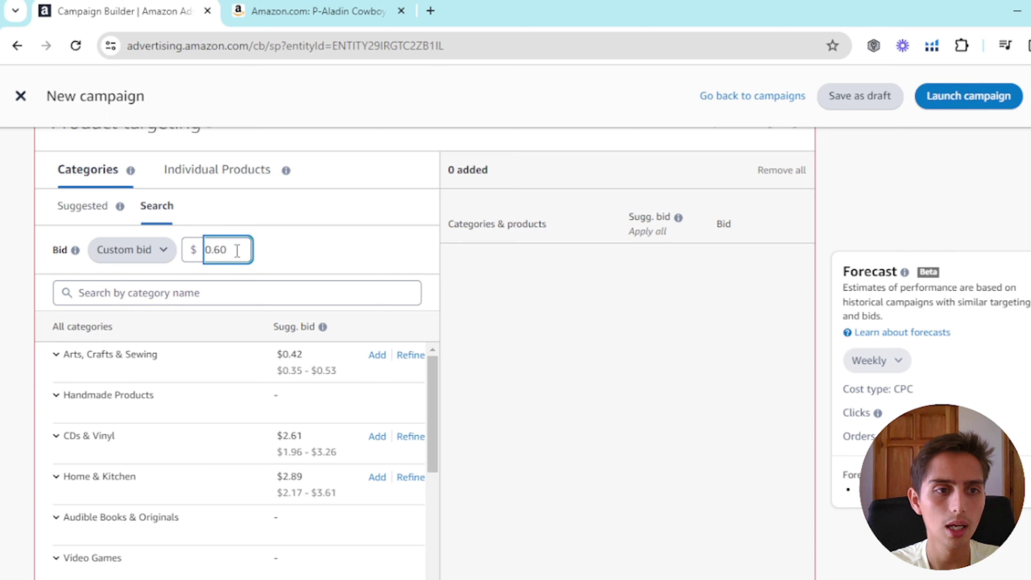
- Check the Best Sellers Rank subcategory in the product information of the P-Aladin listing
{"action": "left_click_drag", "start_coordinate": [1, 275], "coordinate": [94, 307]}
{"action": "left_click", "coordinate": [124, 289]}
{"action": "left_click", "coordinate": [2, 240]}
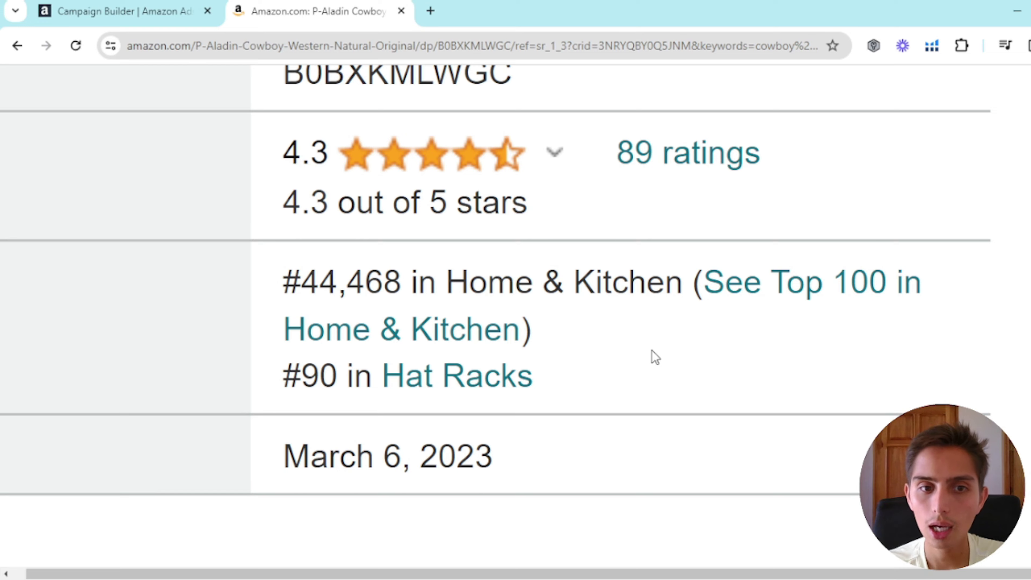
{"action": "left_click_drag", "start_coordinate": [576, 378], "coordinate": [394, 383]}
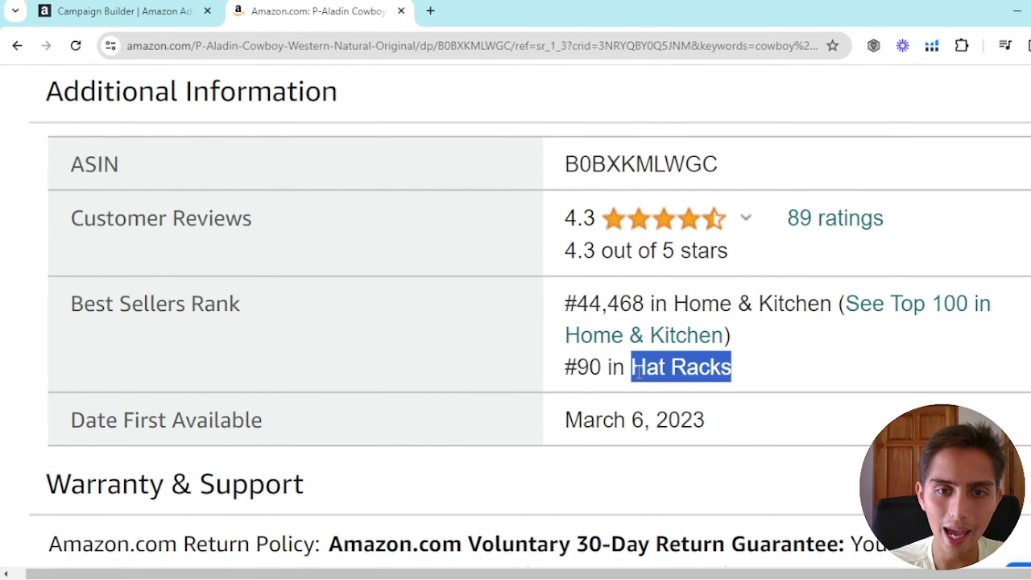
- Return to the campaign builder and search the targeting categories for "hat racks"
{"action": "key", "text": "ctrl+Tab"}
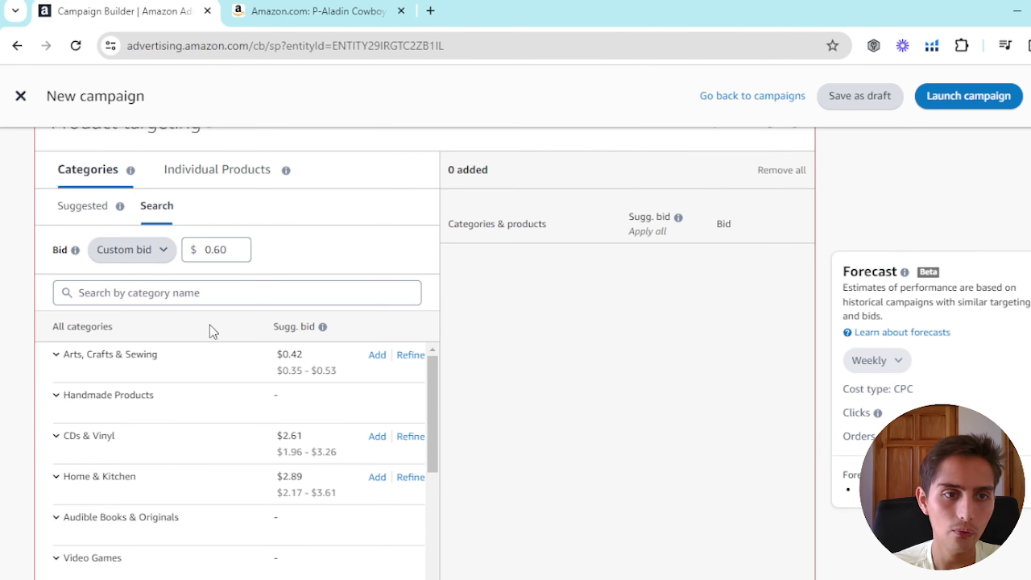
{"action": "left_click", "coordinate": [181, 292]}
{"action": "type", "text": "hat racks"}
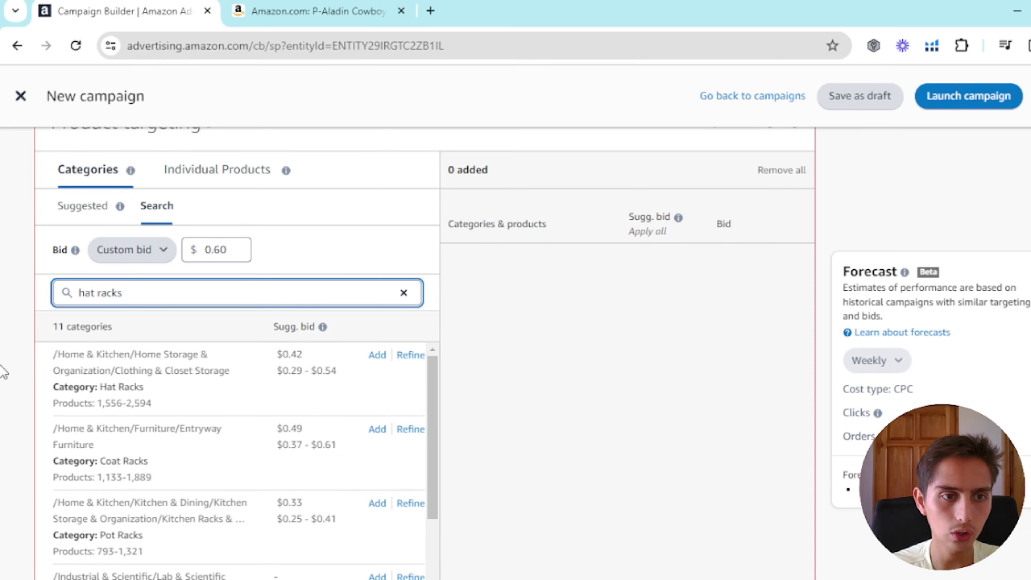
- Examine the category results, comparing the paths, product ranges and relevance of Hat Racks and Coat Racks
{"action": "scroll", "coordinate": [5, 378], "scroll_direction": "down", "scroll_amount": 2}
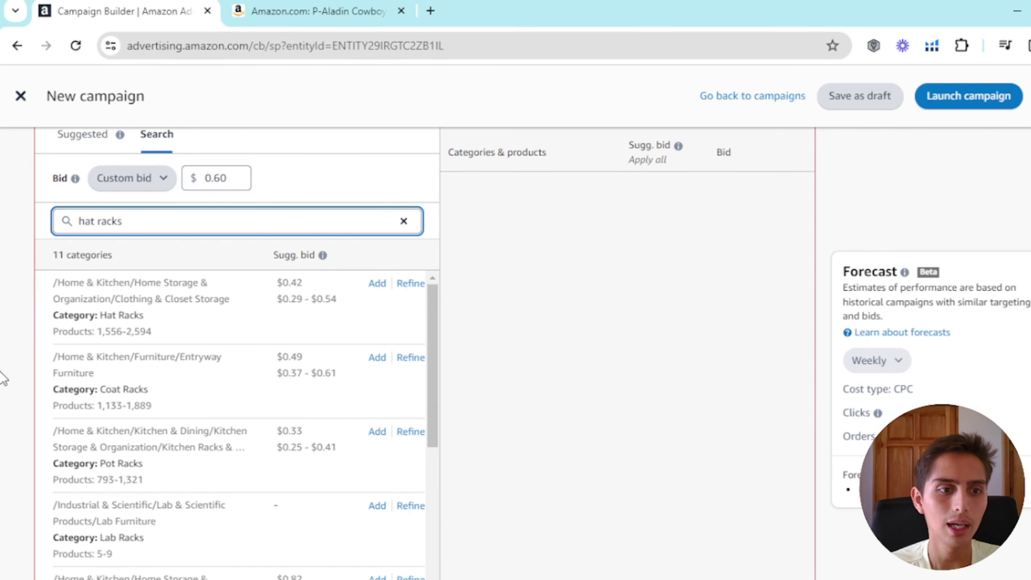
{"action": "scroll", "coordinate": [97, 314], "scroll_direction": "up", "scroll_amount": 5}
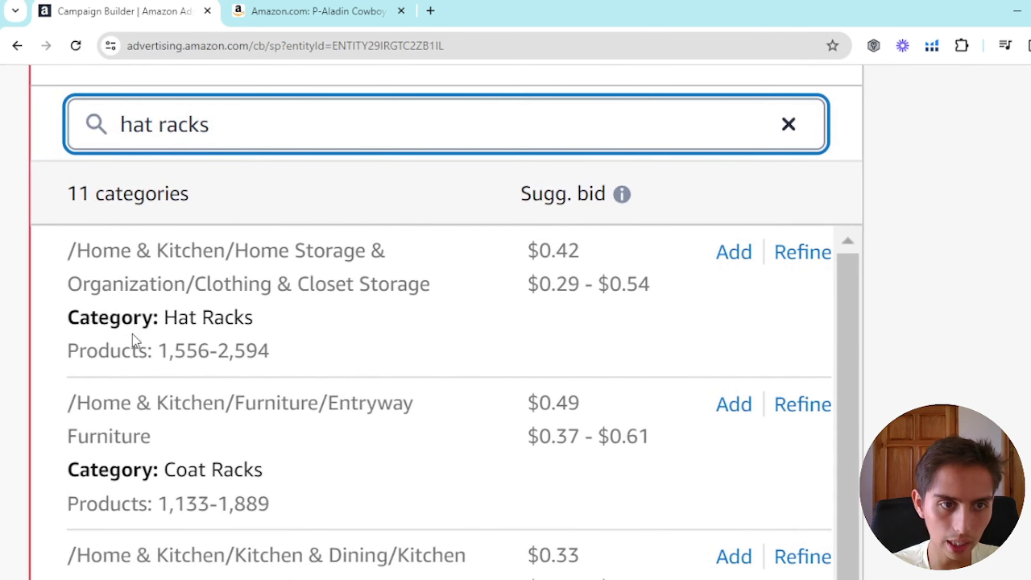
{"action": "left_click", "coordinate": [169, 350]}
{"action": "scroll", "coordinate": [169, 350], "scroll_direction": "down", "scroll_amount": 1}
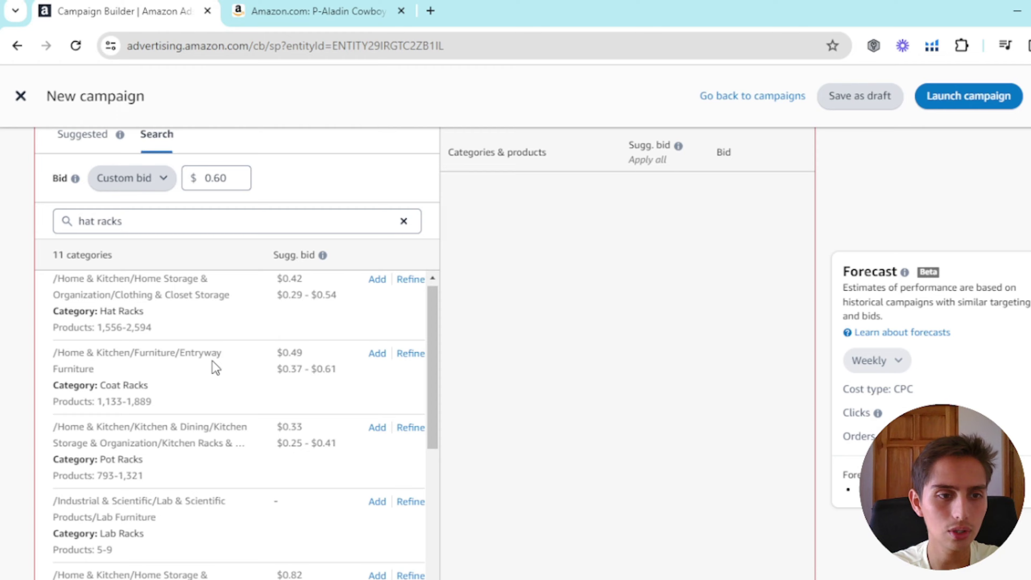
{"action": "scroll", "coordinate": [87, 372], "scroll_direction": "down", "scroll_amount": 1}
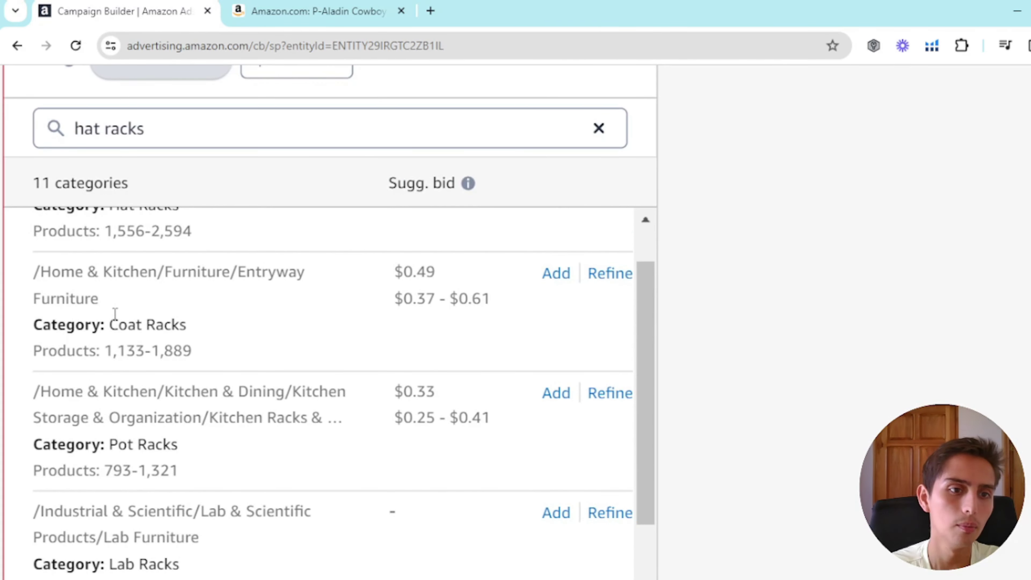
{"action": "left_click_drag", "start_coordinate": [115, 313], "coordinate": [177, 317]}
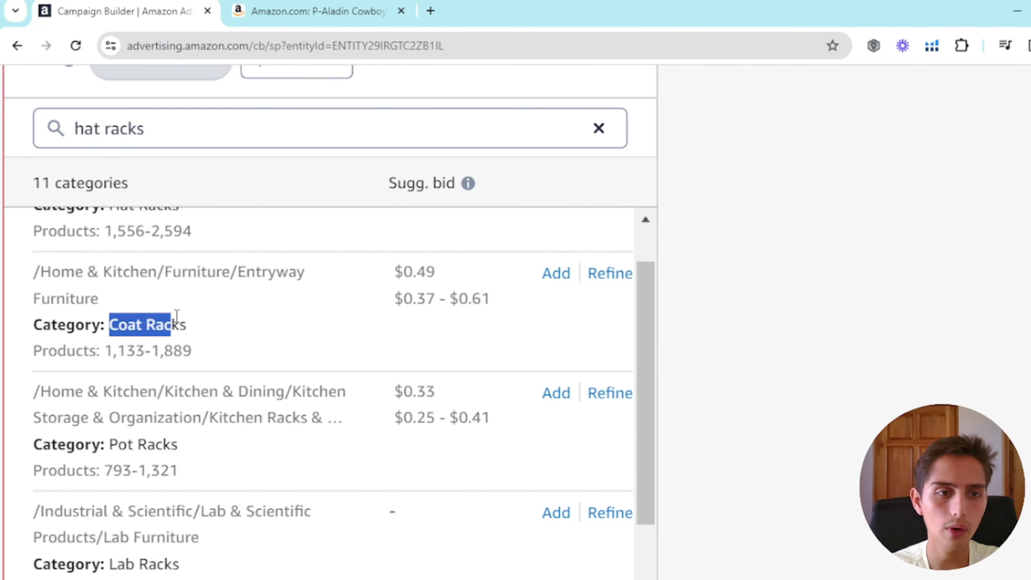
{"action": "left_click_drag", "start_coordinate": [116, 452], "coordinate": [76, 392]}
{"action": "scroll", "coordinate": [75, 396], "scroll_direction": "up", "scroll_amount": 1}
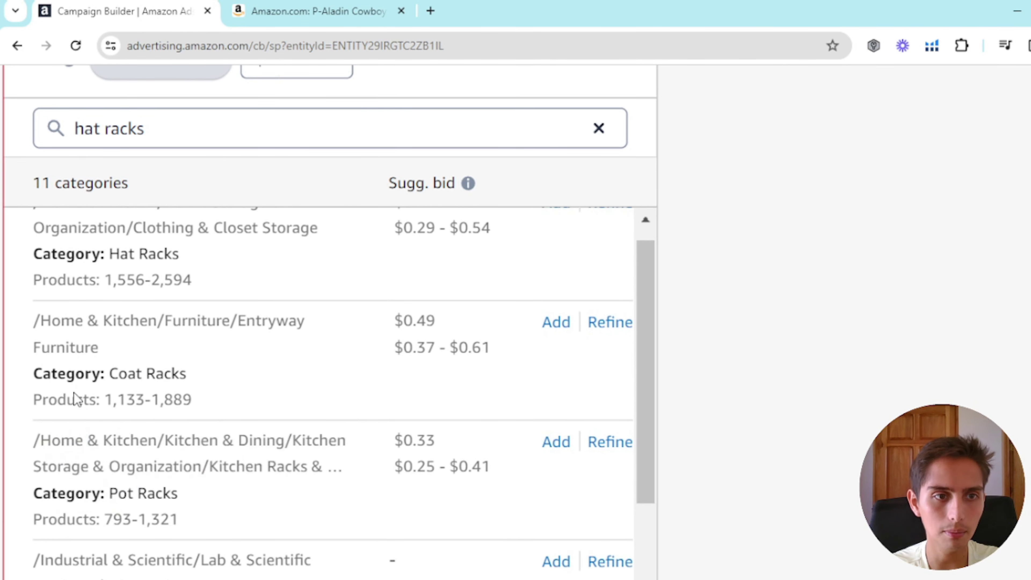
{"action": "scroll", "coordinate": [77, 364], "scroll_direction": "up", "scroll_amount": 1}
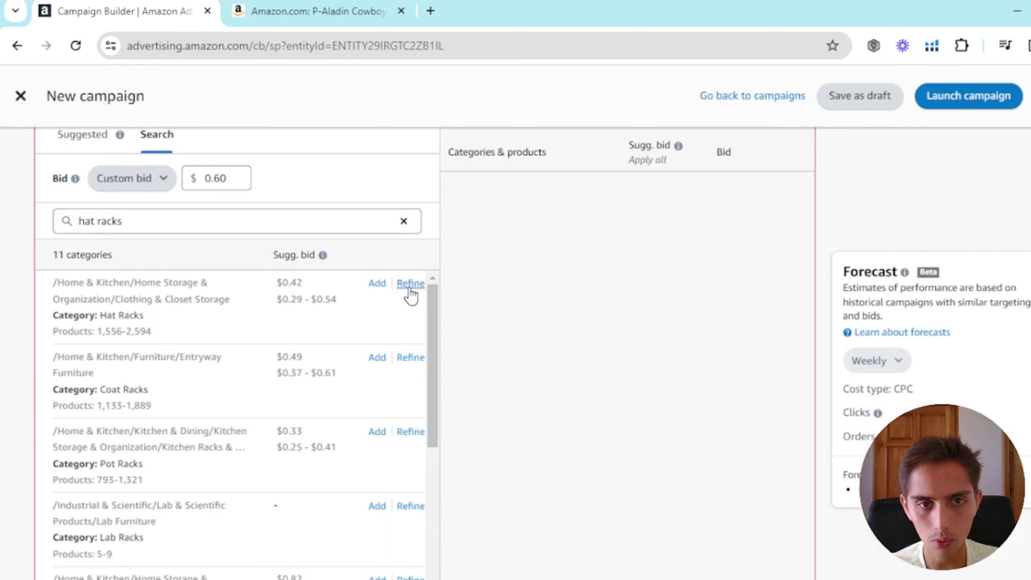
- Start refining the Hat Racks category and set its maximum price to $1.00
{"action": "left_click", "coordinate": [410, 284]}
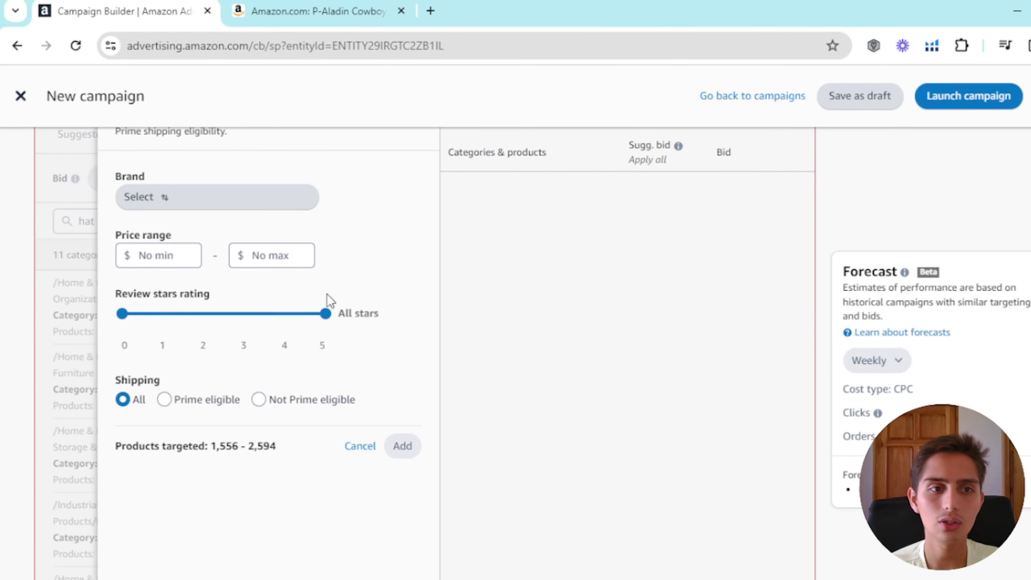
{"action": "scroll", "coordinate": [269, 306], "scroll_direction": "up", "scroll_amount": 2}
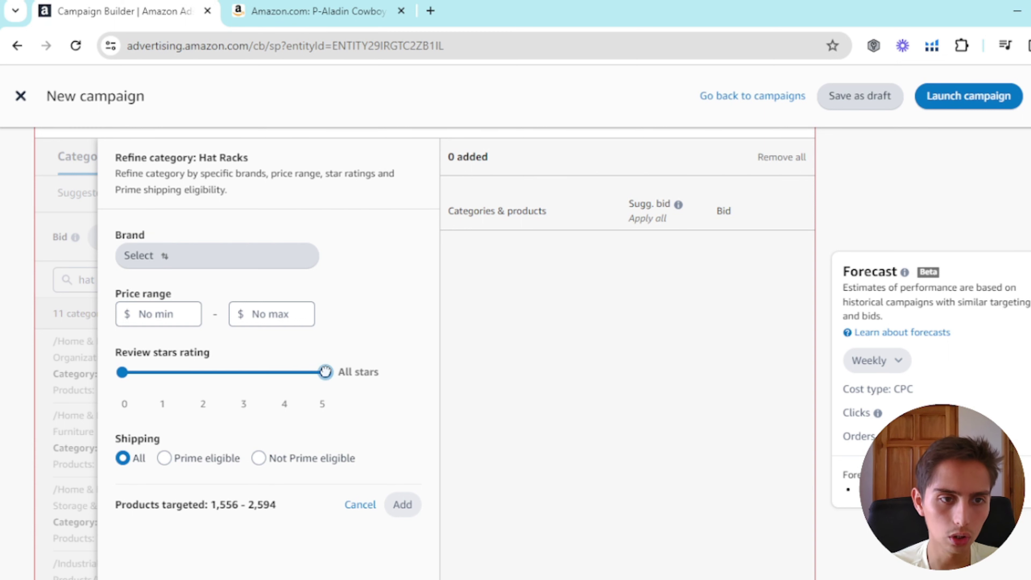
{"action": "left_click", "coordinate": [288, 319]}
{"action": "type", "text": "1.00"}
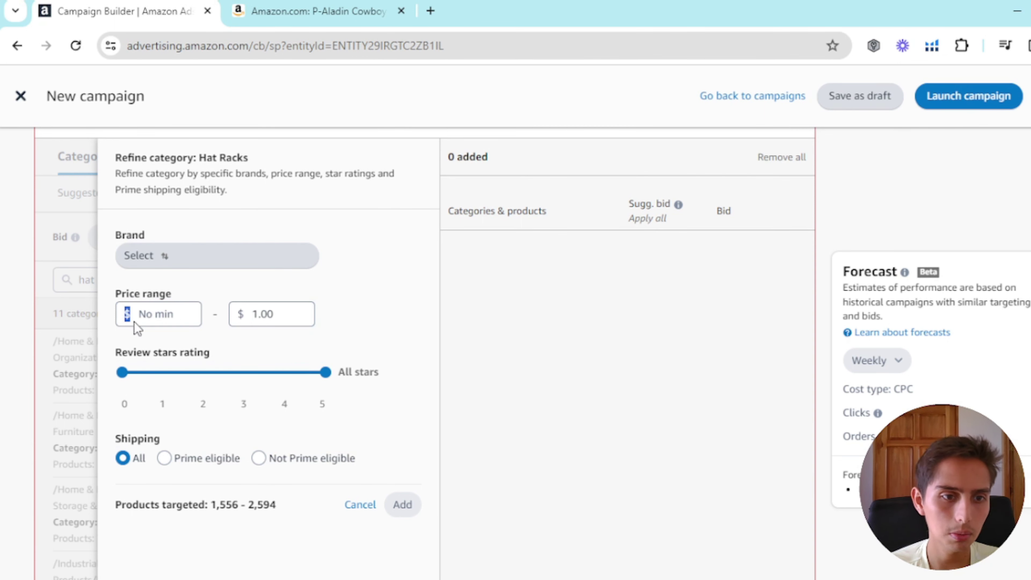
{"action": "left_click_drag", "start_coordinate": [126, 314], "coordinate": [314, 447]}
{"action": "left_click", "coordinate": [226, 440]}
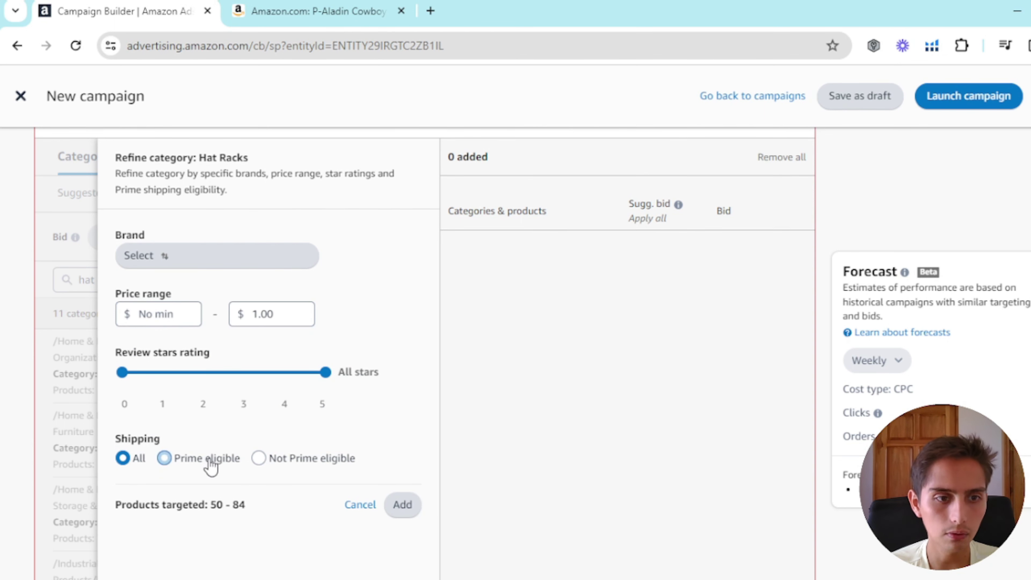
- Review the Hat Racks refinement options for price range, review stars, shipping and the list of brands
{"action": "scroll", "coordinate": [122, 470], "scroll_direction": "up", "scroll_amount": 3}
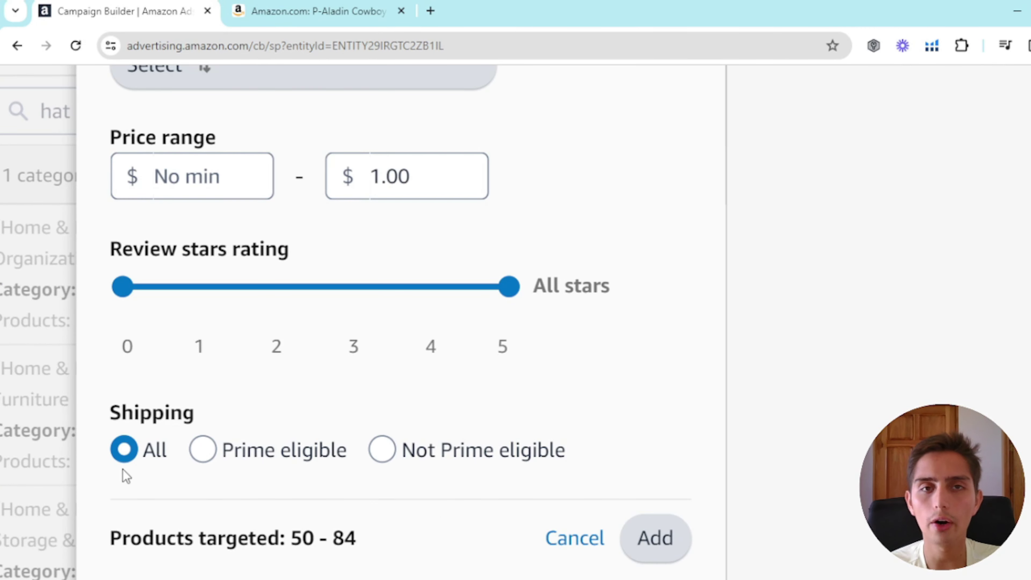
{"action": "scroll", "coordinate": [126, 475], "scroll_direction": "down", "scroll_amount": 5}
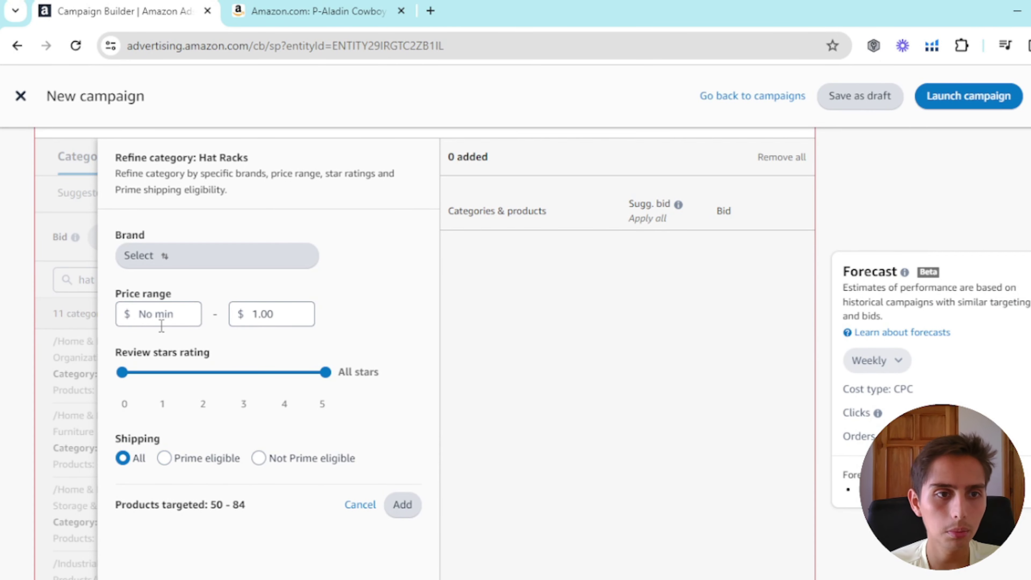
{"action": "scroll", "coordinate": [161, 327], "scroll_direction": "up", "scroll_amount": 5}
{"action": "scroll", "coordinate": [171, 324], "scroll_direction": "down", "scroll_amount": 5}
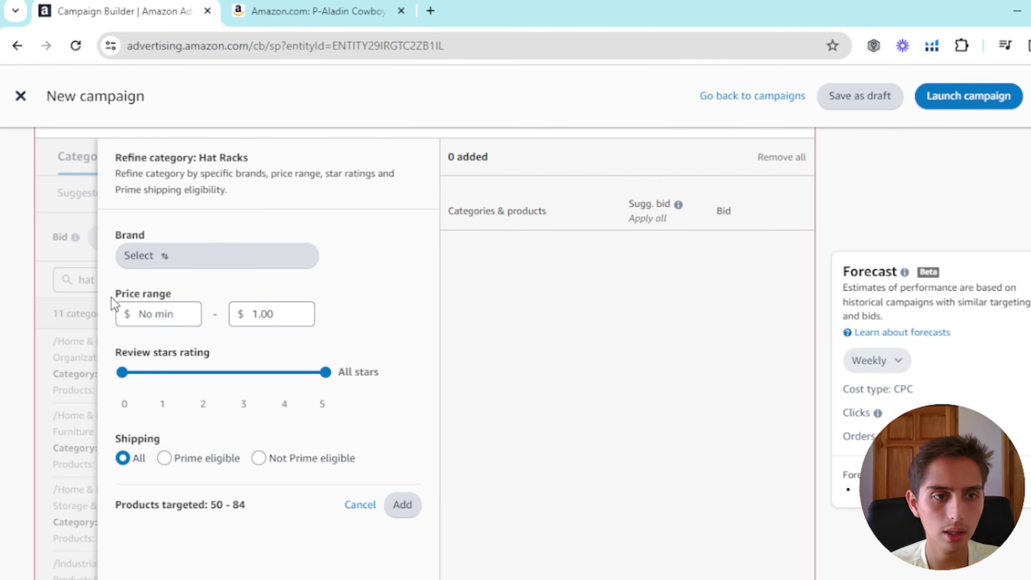
{"action": "left_click_drag", "start_coordinate": [116, 294], "coordinate": [173, 296]}
{"action": "left_click", "coordinate": [172, 331]}
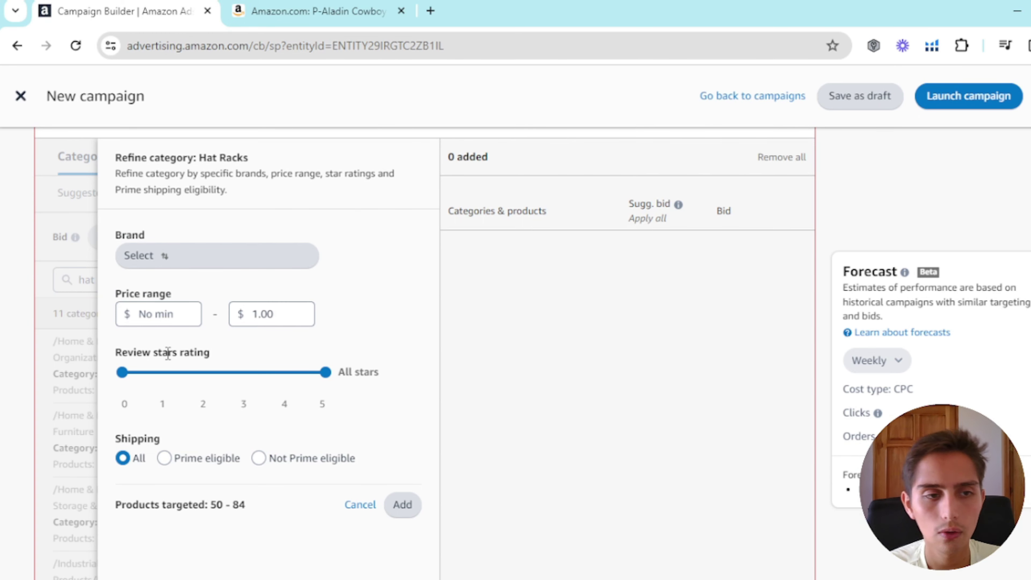
{"action": "left_click_drag", "start_coordinate": [116, 289], "coordinate": [238, 367]}
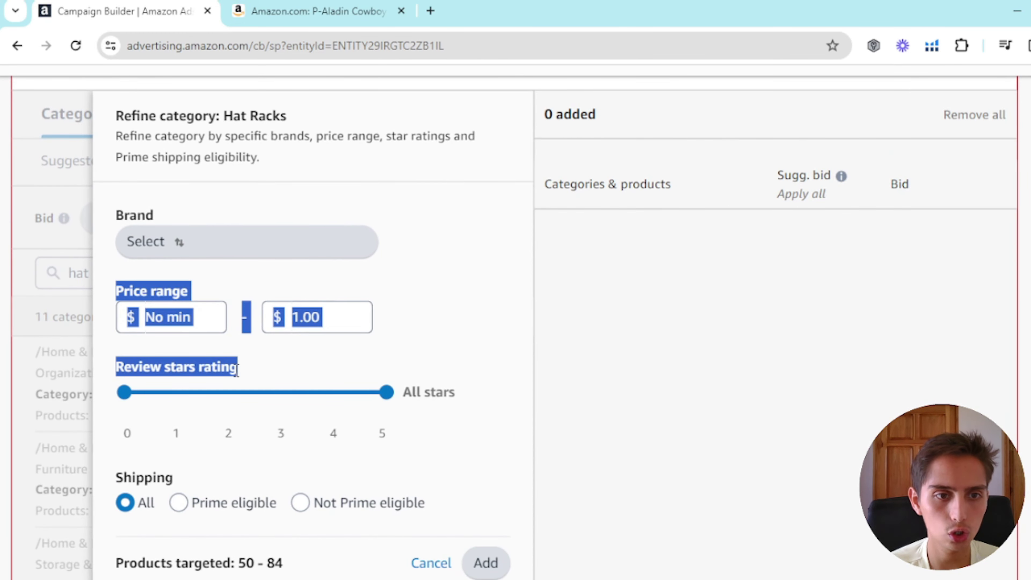
{"action": "left_click", "coordinate": [237, 370]}
{"action": "scroll", "coordinate": [238, 370], "scroll_direction": "down", "scroll_amount": 3}
{"action": "left_click", "coordinate": [244, 256]}
{"action": "left_click_drag", "start_coordinate": [348, 292], "coordinate": [218, 260]}
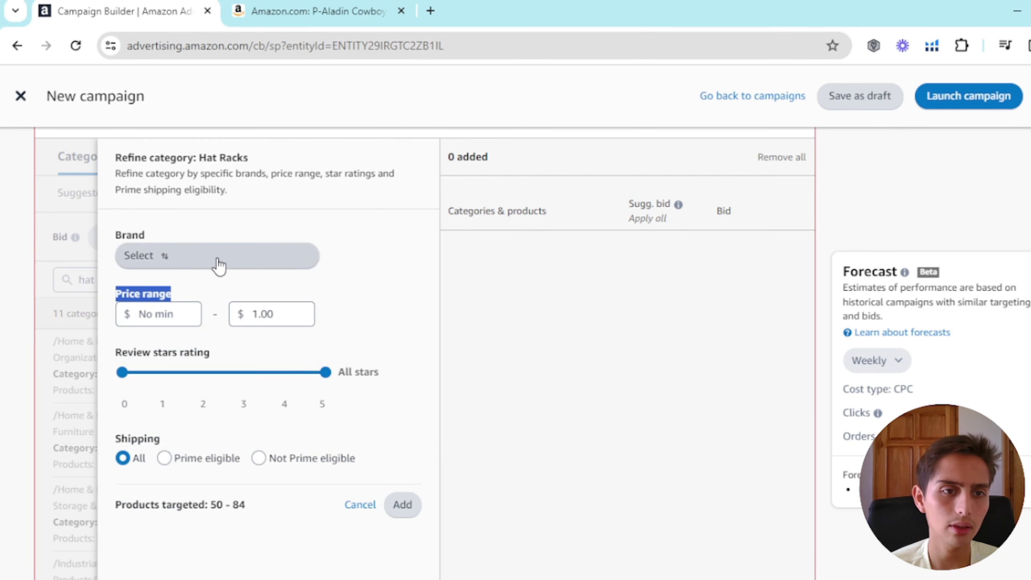
{"action": "left_click", "coordinate": [201, 263]}
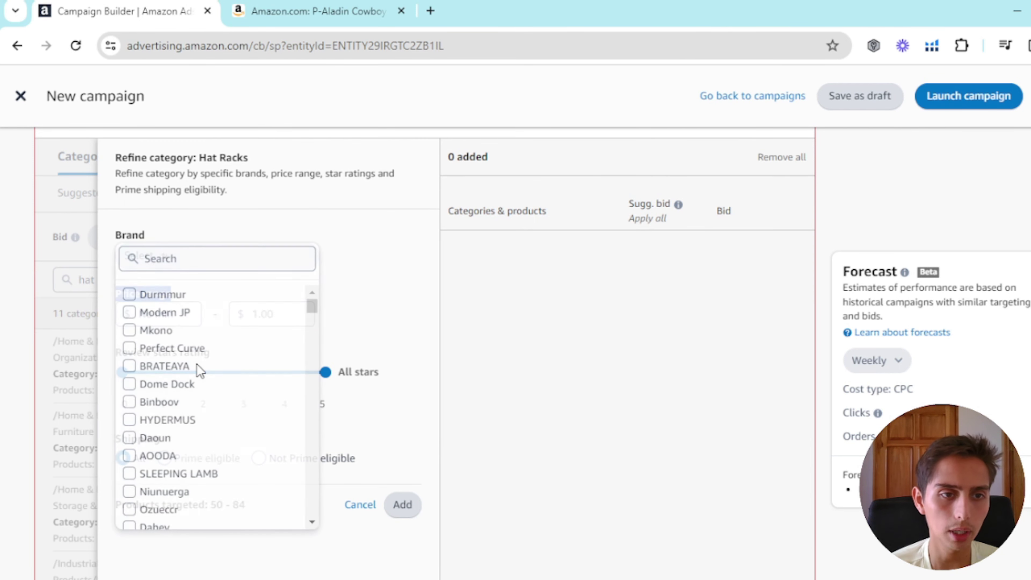
{"action": "left_click", "coordinate": [348, 280]}
- Copy the brand name "P-Aladin" from the product title on the Amazon listing
{"action": "left_click", "coordinate": [391, 5]}
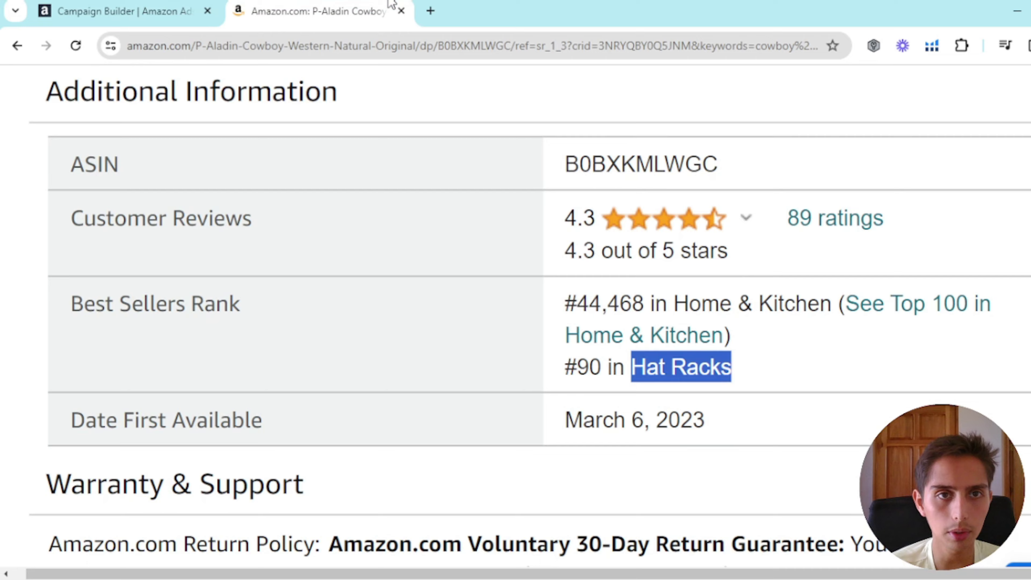
{"action": "scroll", "coordinate": [673, 194], "scroll_direction": "up", "scroll_amount": 20}
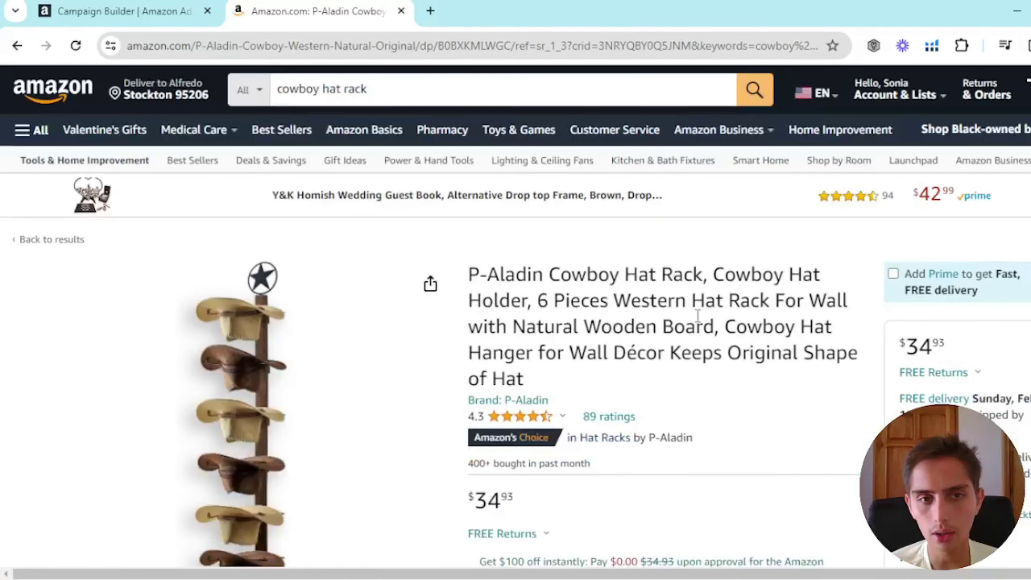
{"action": "double_click", "coordinate": [514, 270]}
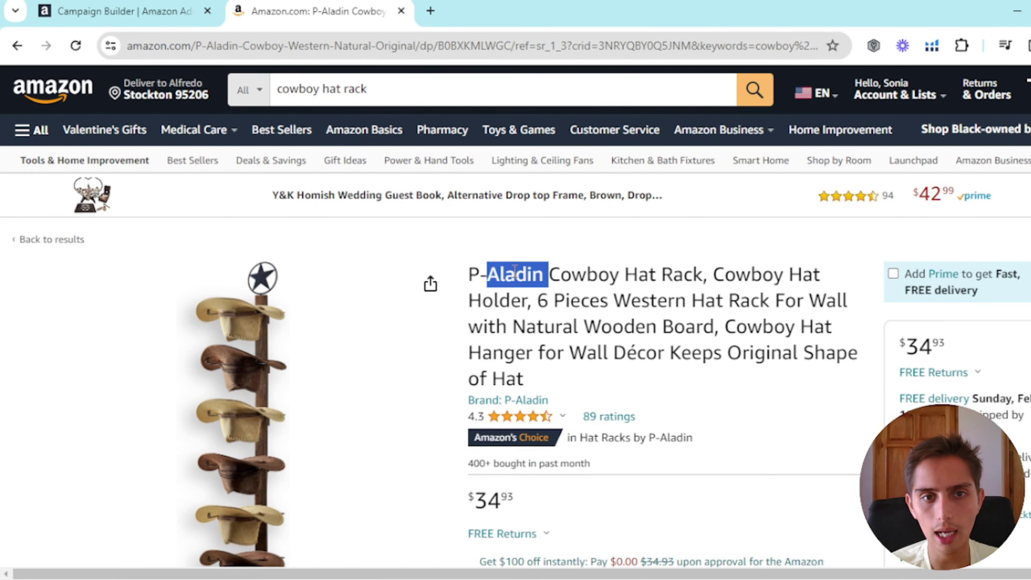
{"action": "left_click_drag", "start_coordinate": [517, 278], "coordinate": [473, 276]}
{"action": "key", "text": "ctrl+c"}
{"action": "left_click", "coordinate": [623, 279]}
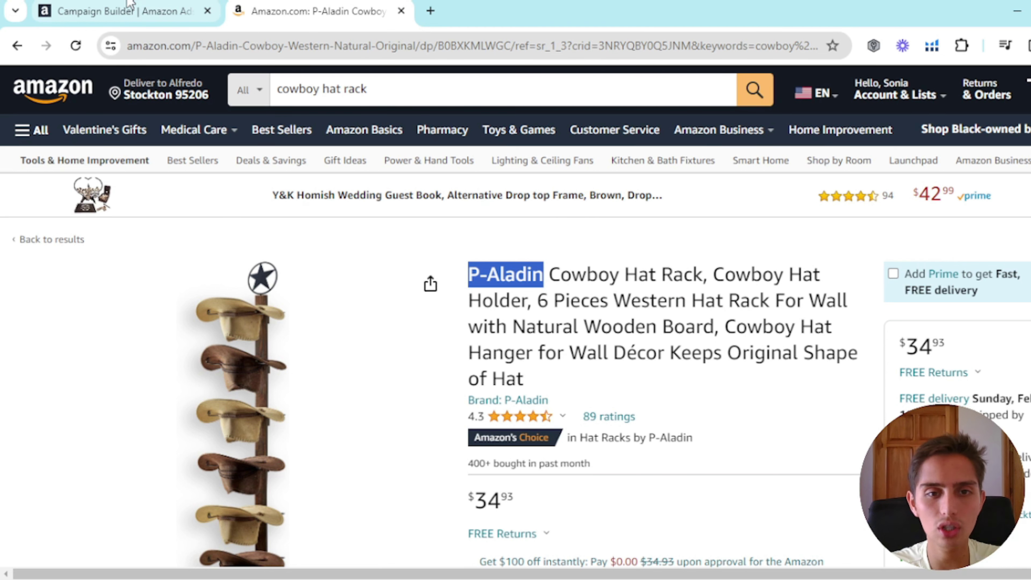
- Return to the campaign builder and search the Hat Racks brand filter for "P-Aladin"
{"action": "key", "text": "ctrl+Tab"}
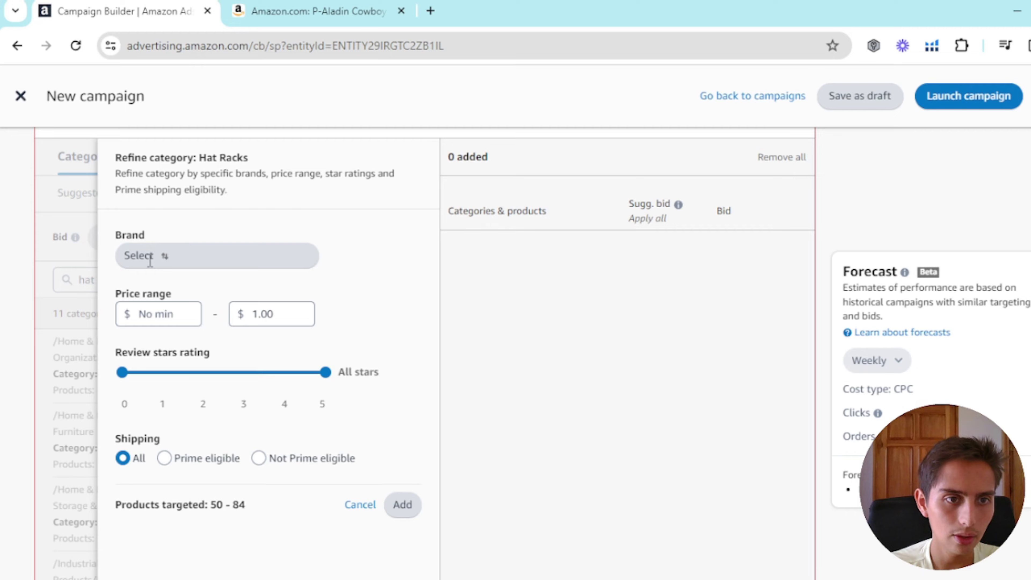
{"action": "left_click", "coordinate": [144, 256]}
{"action": "left_click", "coordinate": [351, 8]}
{"action": "left_click", "coordinate": [141, 5]}
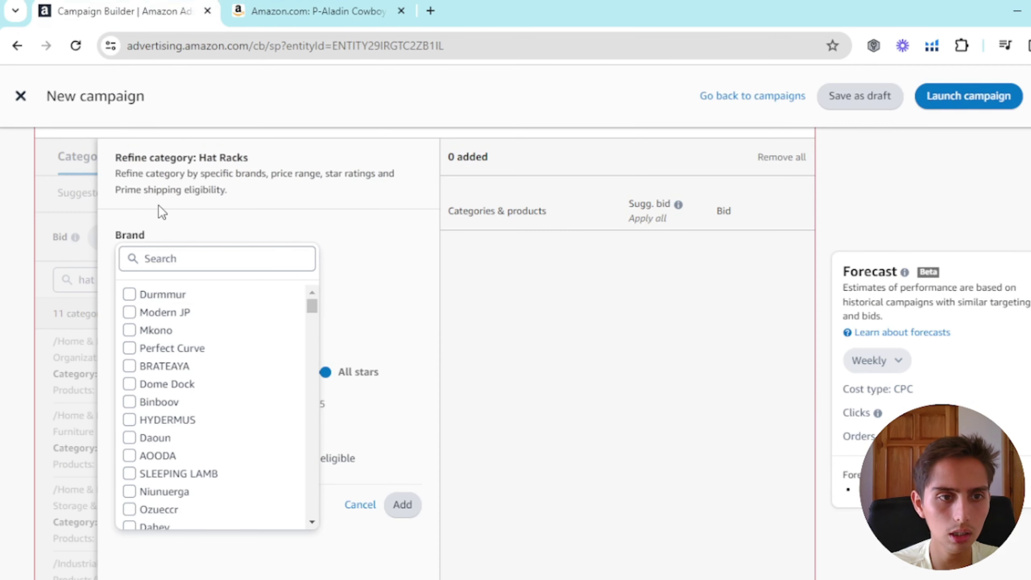
{"action": "key", "text": "ctrl+v"}
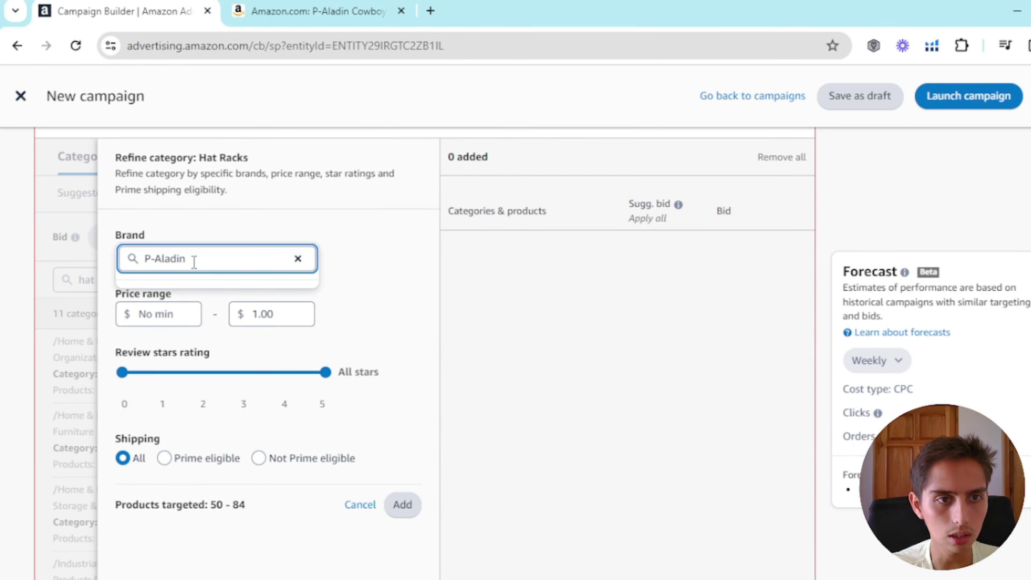
- Shorten the brand search to "P", look through the matching brands for P-Aladin, and close the brand list without choosing any
{"action": "key", "text": "BackSpace"}
{"action": "key", "text": "BackSpace"}
{"action": "key", "text": "BackSpace"}
{"action": "key", "text": "BackSpace"}
{"action": "key", "text": "BackSpace"}
{"action": "scroll", "coordinate": [191, 368], "scroll_direction": "down", "scroll_amount": 5}
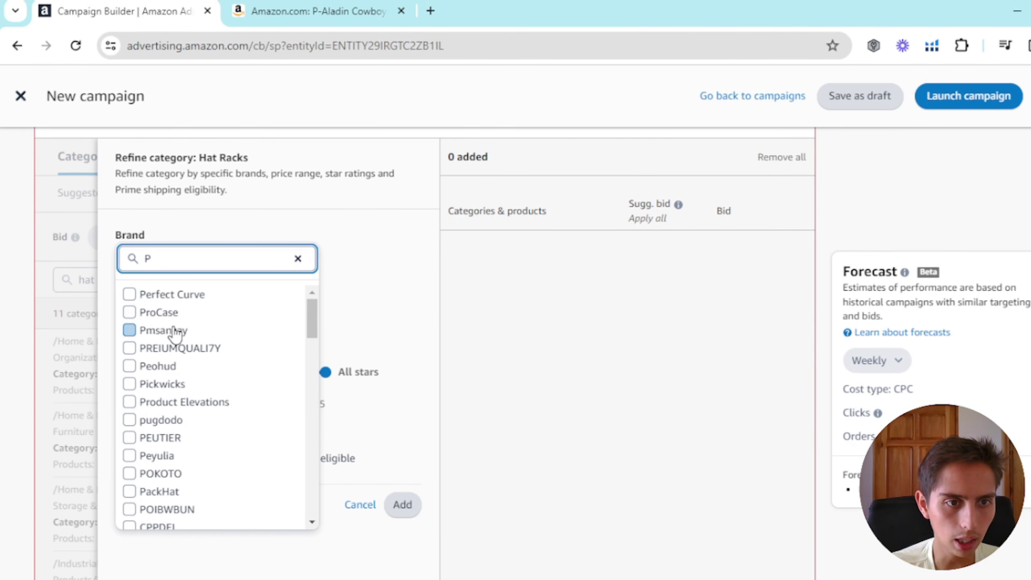
{"action": "scroll", "coordinate": [161, 460], "scroll_direction": "down", "scroll_amount": 2}
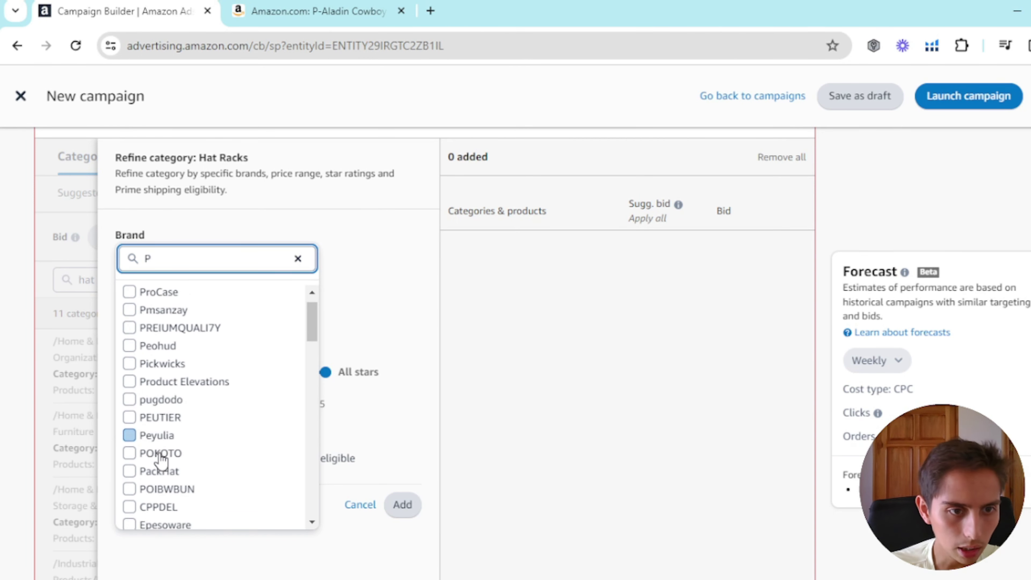
{"action": "scroll", "coordinate": [161, 461], "scroll_direction": "down", "scroll_amount": 3}
{"action": "scroll", "coordinate": [239, 345], "scroll_direction": "down", "scroll_amount": 5}
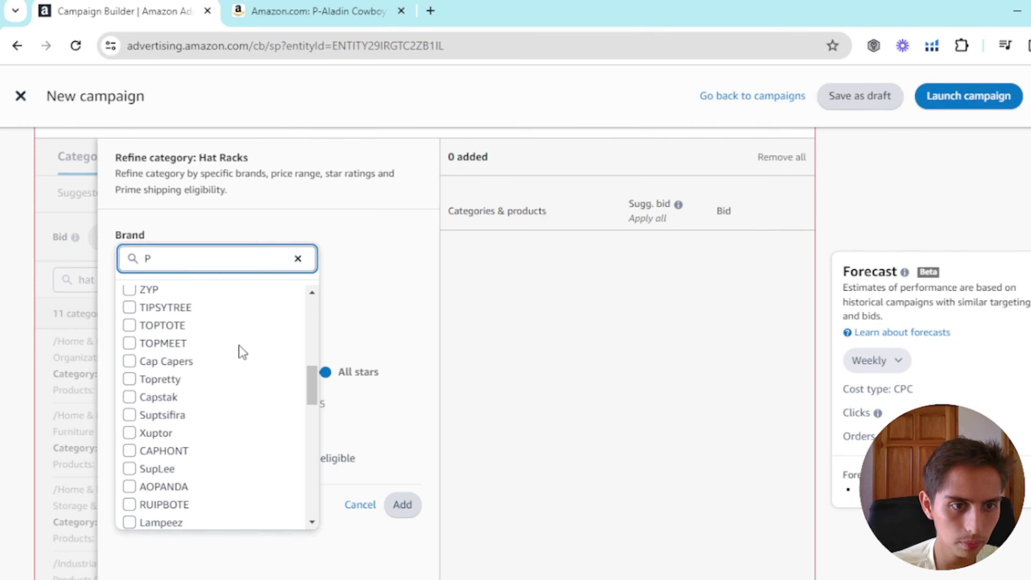
{"action": "scroll", "coordinate": [218, 379], "scroll_direction": "down", "scroll_amount": 8}
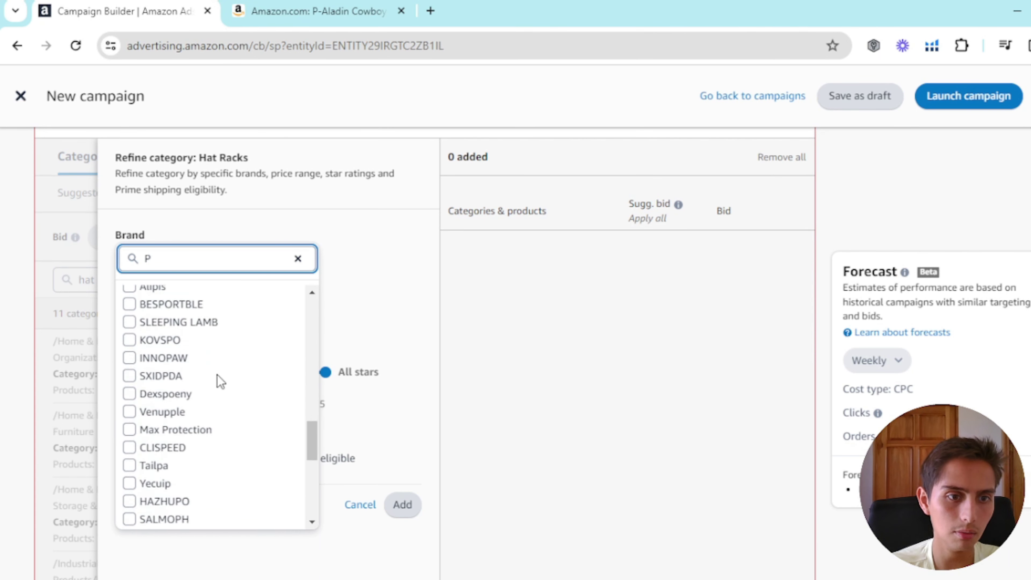
{"action": "left_click", "coordinate": [357, 258]}
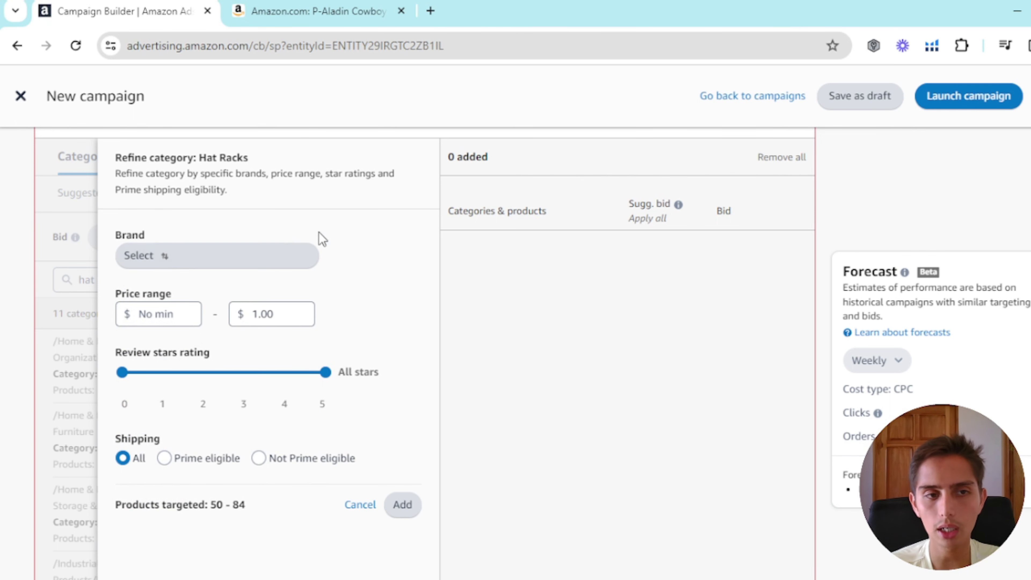
{"action": "scroll", "coordinate": [254, 218], "scroll_direction": "down", "scroll_amount": 1}
{"action": "left_click", "coordinate": [198, 236]}
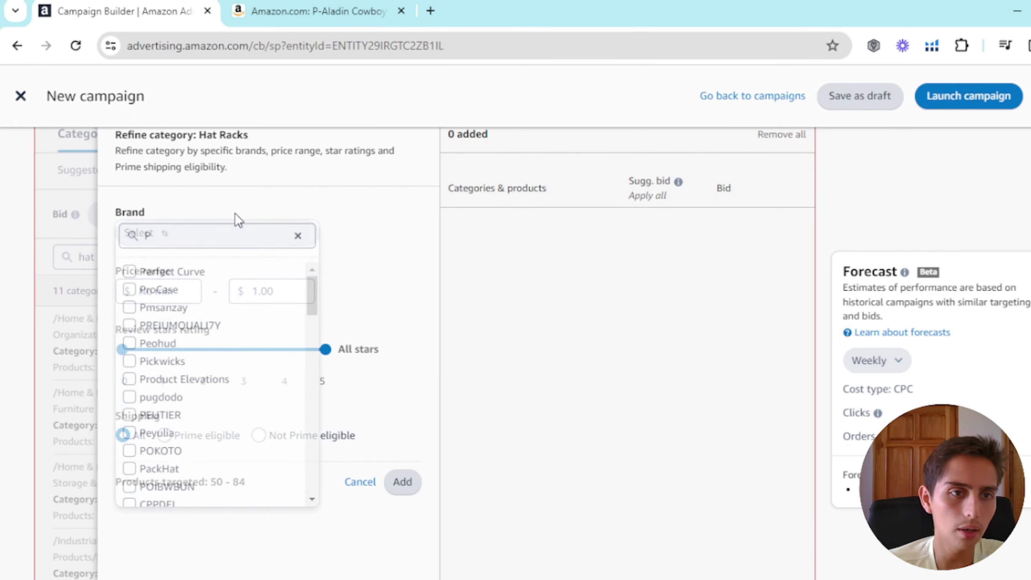
{"action": "left_click", "coordinate": [303, 205]}
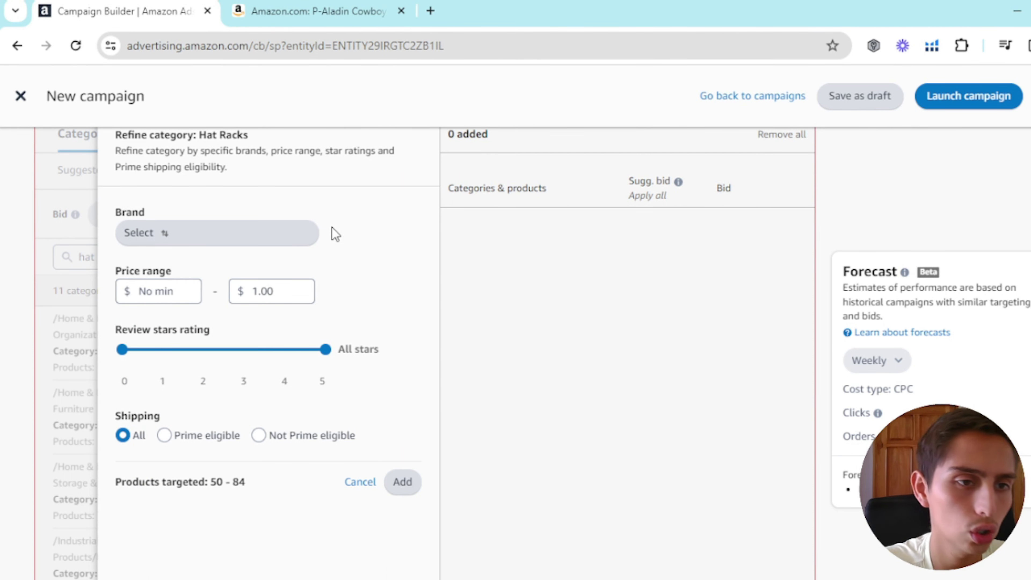
- Set the minimum price of the Hat Racks refinement to $1.00
{"action": "left_click", "coordinate": [179, 285]}
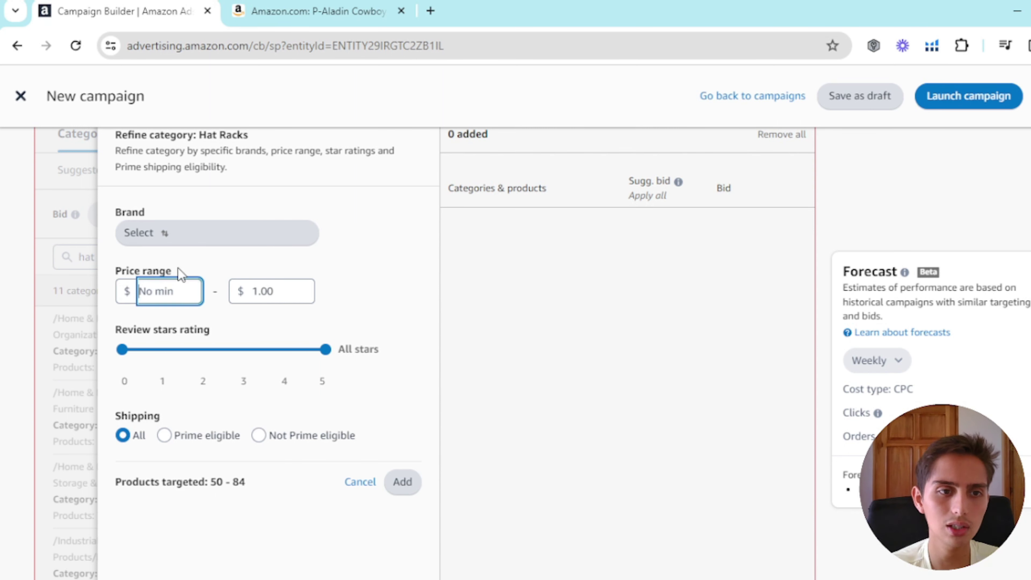
{"action": "left_click", "coordinate": [178, 268]}
{"action": "left_click", "coordinate": [160, 292]}
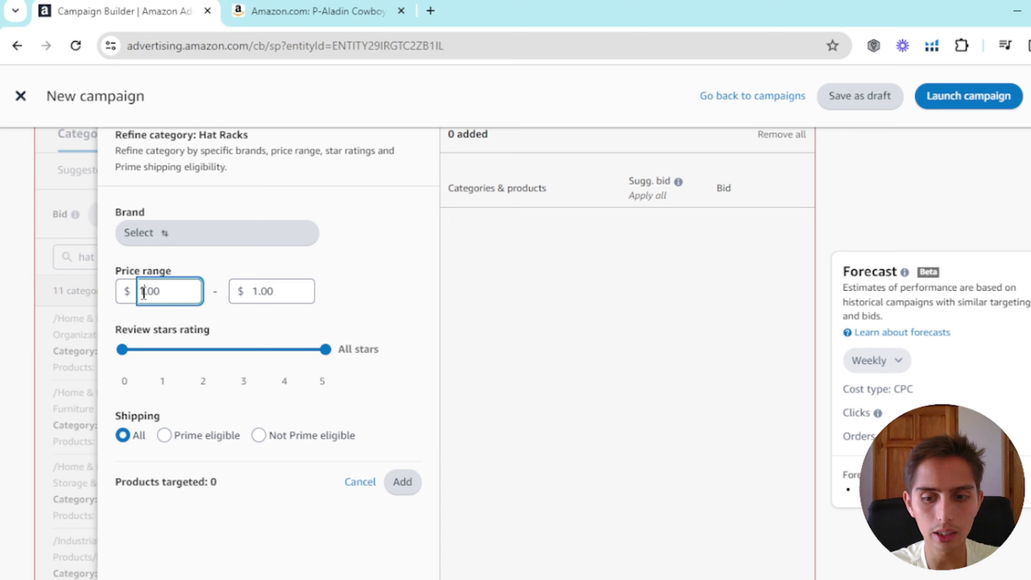
{"action": "key", "text": "BackSpace"}
{"action": "type", "text": "0"}
{"action": "left_click", "coordinate": [207, 266]}
{"action": "scroll", "coordinate": [152, 312], "scroll_direction": "up", "scroll_amount": 5}
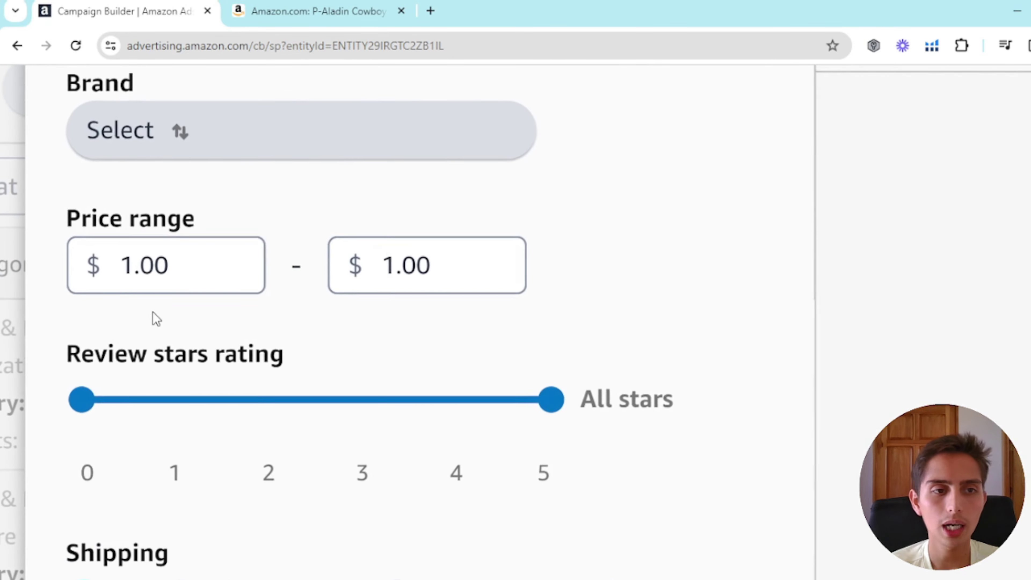
{"action": "scroll", "coordinate": [118, 272], "scroll_direction": "down", "scroll_amount": 5}
- Check the hat rack's price on its Amazon listing, and clear the minimum and maximum prices in the Hat Racks refinement
{"action": "left_click", "coordinate": [309, 11]}
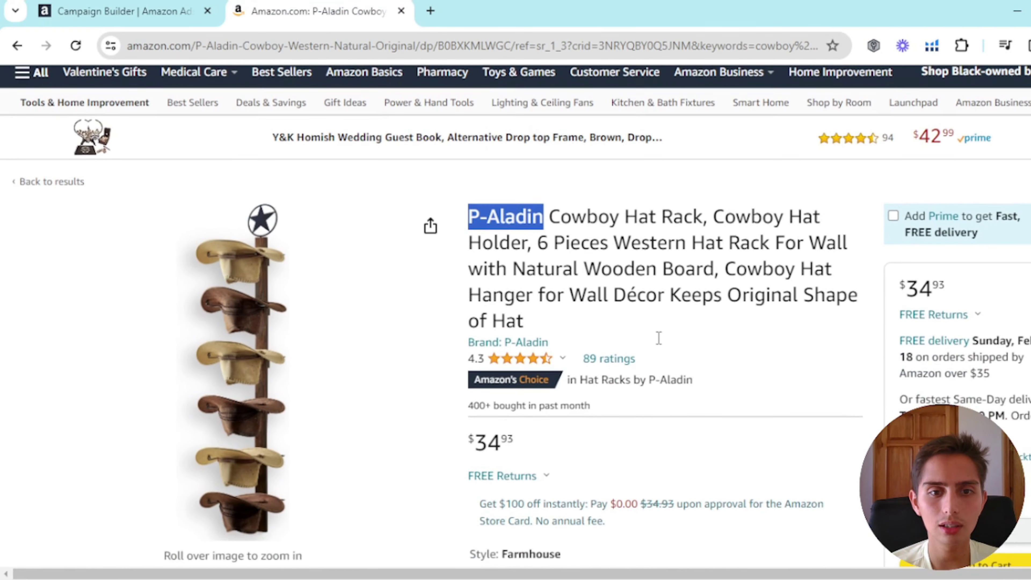
{"action": "scroll", "coordinate": [520, 442], "scroll_direction": "down", "scroll_amount": 1}
{"action": "scroll", "coordinate": [517, 441], "scroll_direction": "up", "scroll_amount": 5}
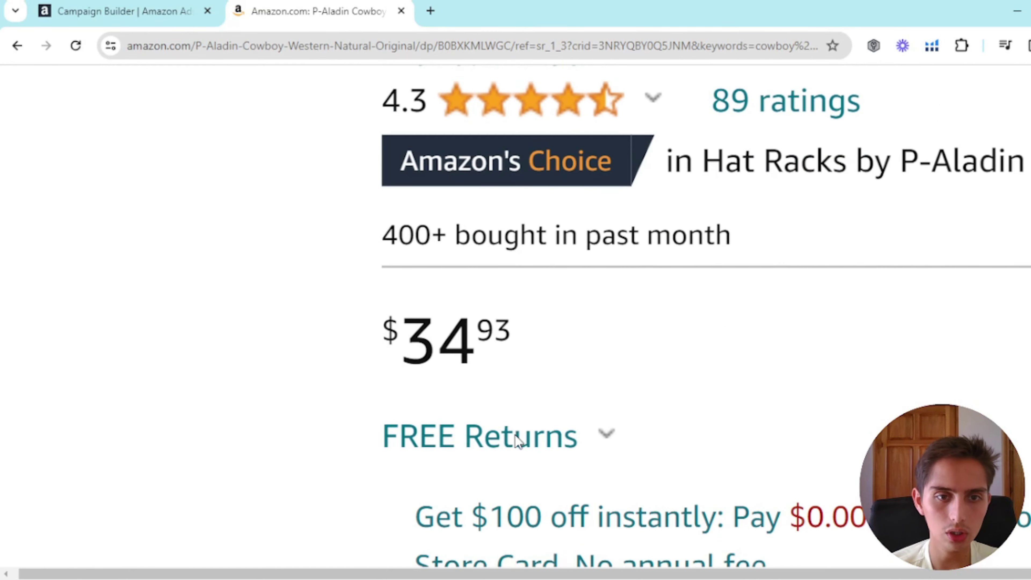
{"action": "left_click_drag", "start_coordinate": [402, 337], "coordinate": [475, 346]}
{"action": "scroll", "coordinate": [491, 352], "scroll_direction": "down", "scroll_amount": 5}
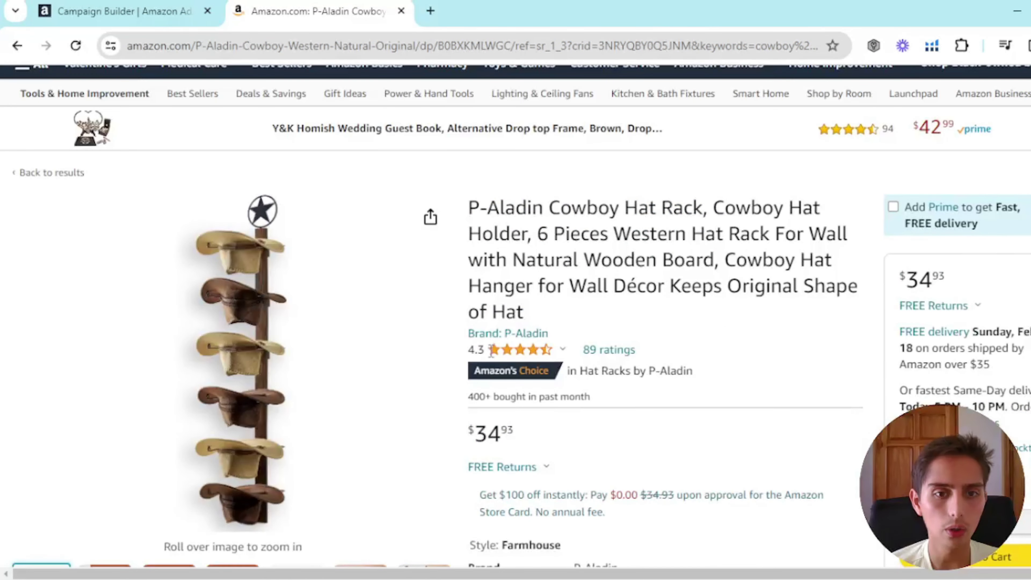
{"action": "left_click", "coordinate": [122, 11]}
{"action": "left_click_drag", "start_coordinate": [196, 354], "coordinate": [154, 332]}
{"action": "left_click", "coordinate": [153, 332]}
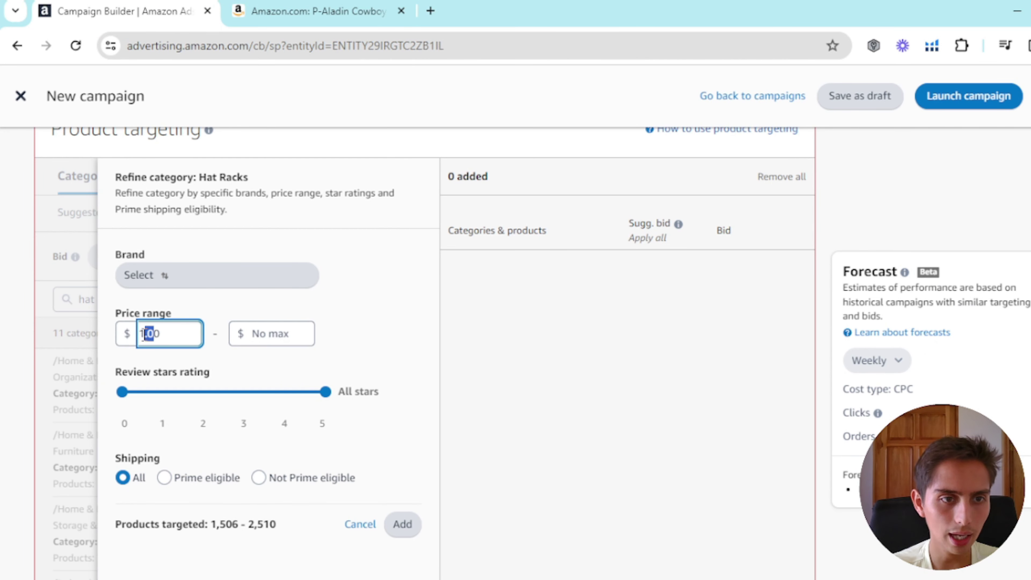
{"action": "left_click", "coordinate": [144, 333]}
- Recheck the price on the Amazon listing and set the Hat Racks refinement's minimum price to $37.00
{"action": "key", "text": "ctrl+Tab"}
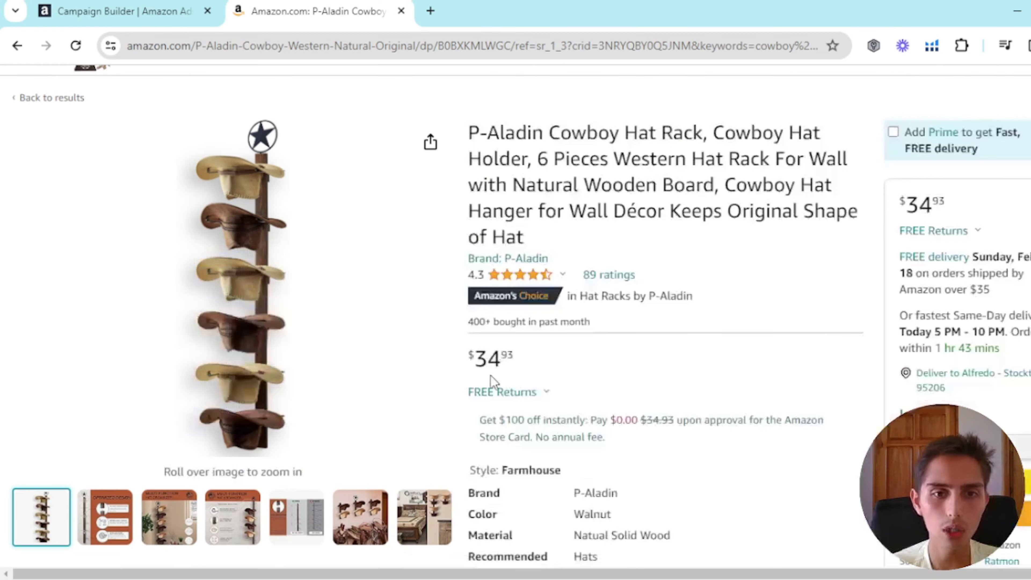
{"action": "scroll", "coordinate": [491, 377], "scroll_direction": "up", "scroll_amount": 5}
{"action": "scroll", "coordinate": [466, 325], "scroll_direction": "down", "scroll_amount": 5}
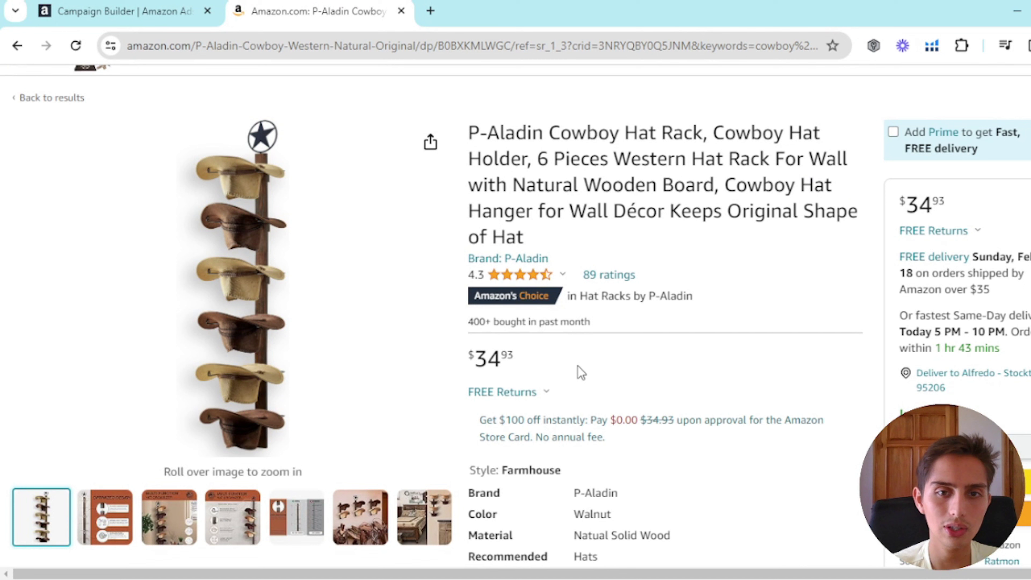
{"action": "scroll", "coordinate": [507, 362], "scroll_direction": "up", "scroll_amount": 5}
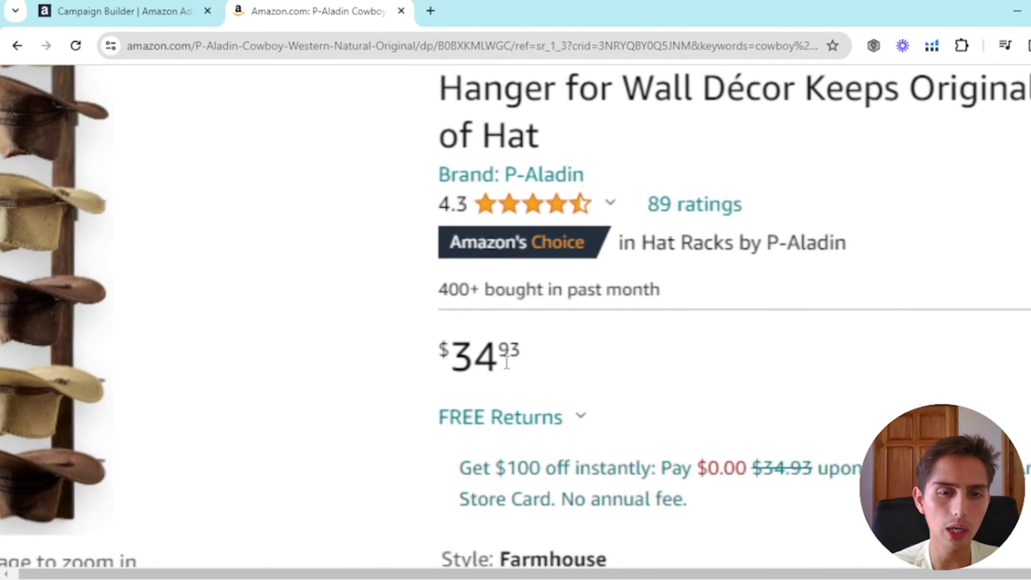
{"action": "scroll", "coordinate": [506, 362], "scroll_direction": "down", "scroll_amount": 5}
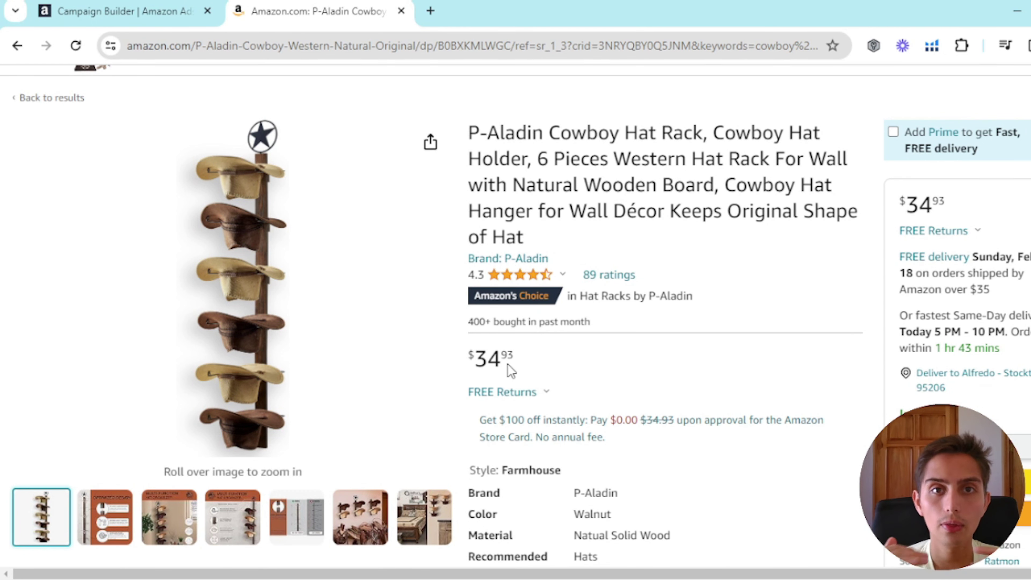
{"action": "key", "text": "ctrl+Tab"}
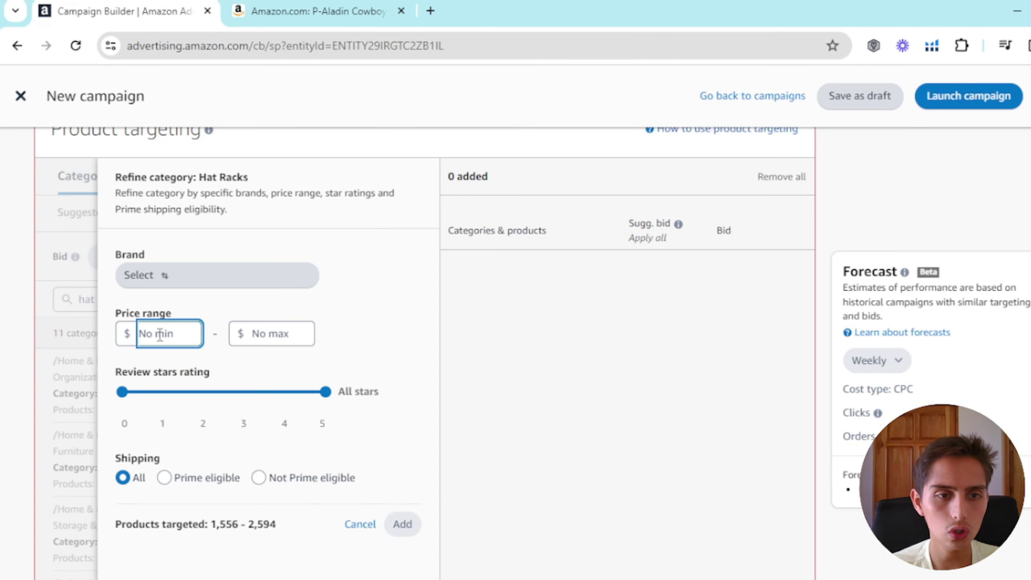
{"action": "type", "text": "37"}
{"action": "left_click", "coordinate": [334, 318]}
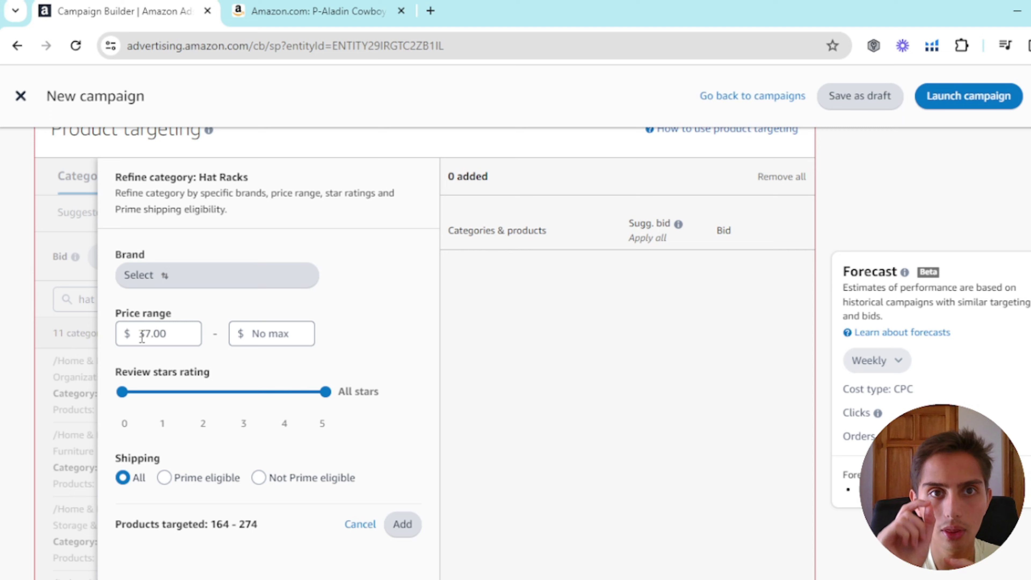
- Compare the product's images, details and price on the Amazon listing with the price range of the Hat Racks refinement
{"action": "key", "text": "ctrl+Tab"}
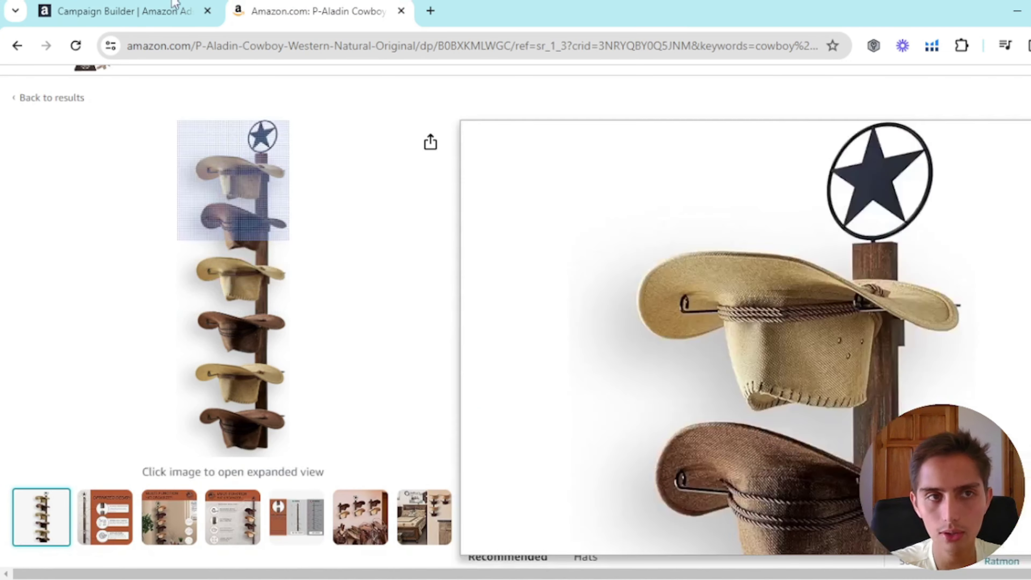
{"action": "left_click", "coordinate": [102, 4]}
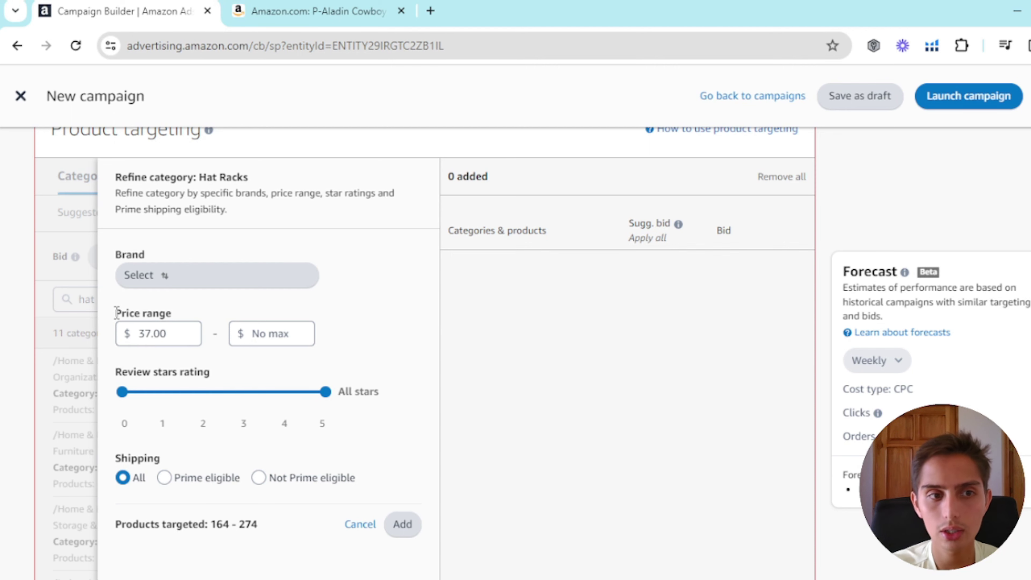
{"action": "key", "text": "ctrl+Tab"}
{"action": "scroll", "coordinate": [674, 284], "scroll_direction": "down", "scroll_amount": 2}
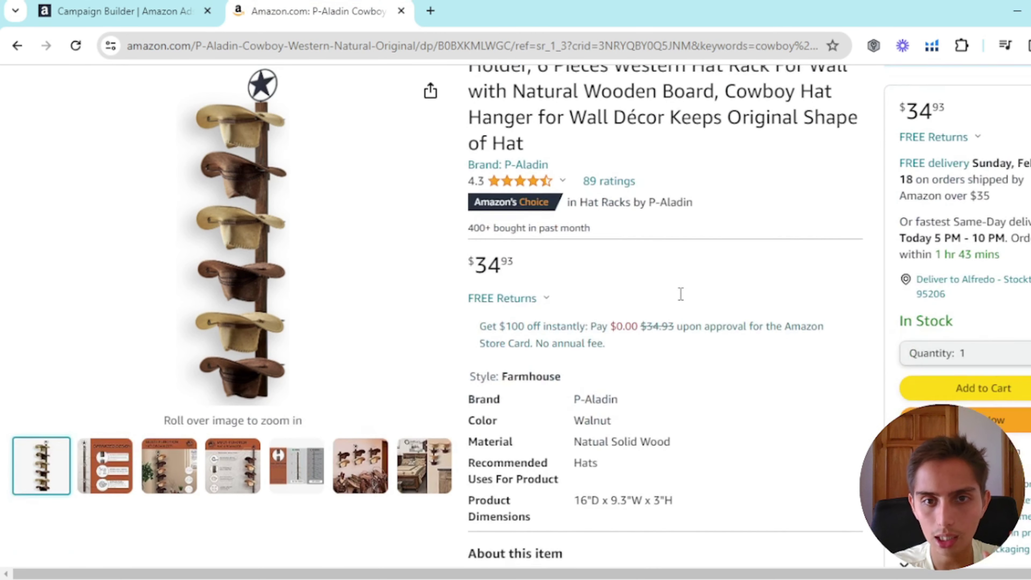
{"action": "scroll", "coordinate": [736, 346], "scroll_direction": "up", "scroll_amount": 2}
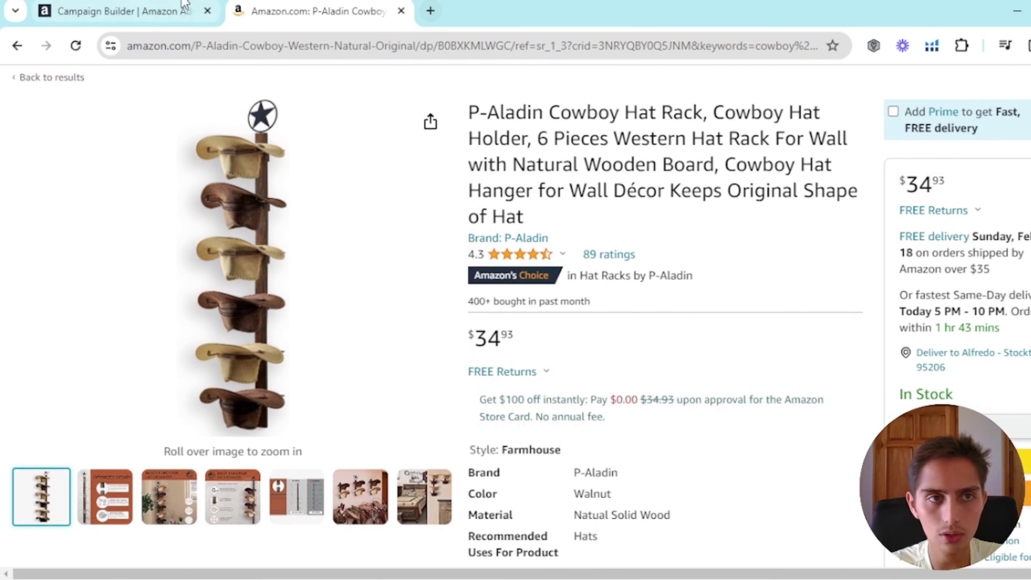
{"action": "left_click", "coordinate": [126, 9]}
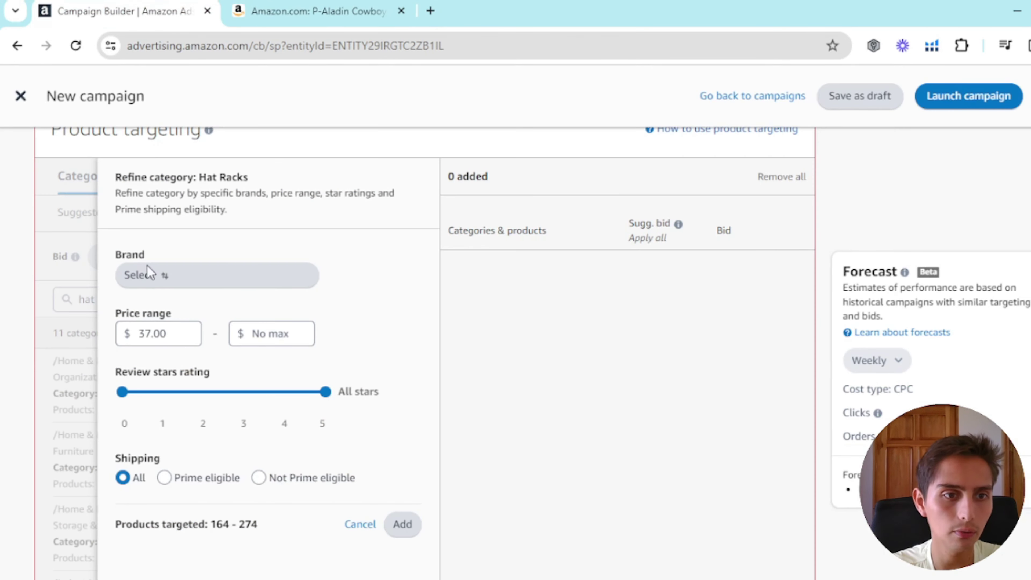
{"action": "scroll", "coordinate": [114, 340], "scroll_direction": "up", "scroll_amount": 3}
{"action": "scroll", "coordinate": [114, 341], "scroll_direction": "up", "scroll_amount": 3}
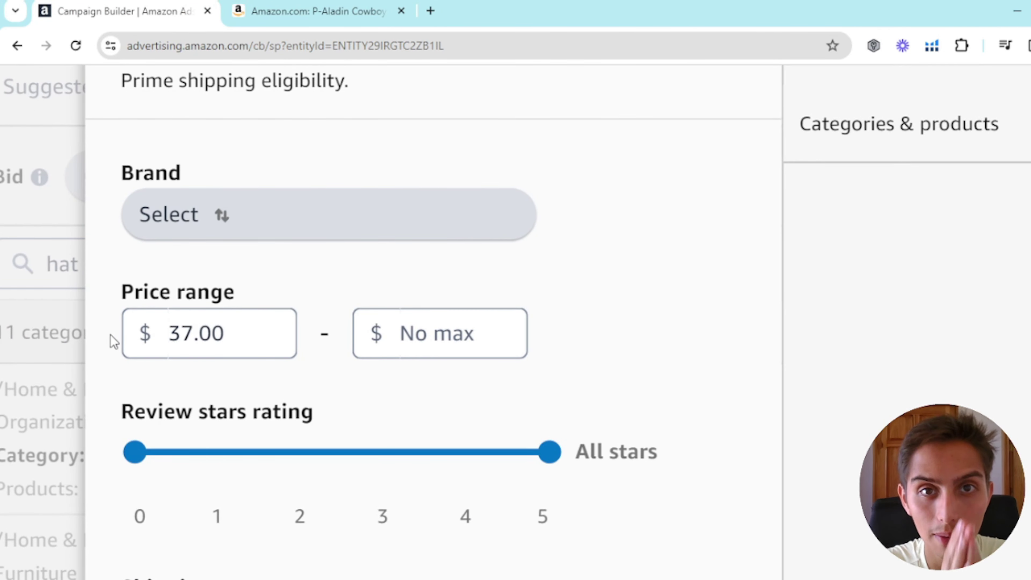
{"action": "scroll", "coordinate": [111, 335], "scroll_direction": "down", "scroll_amount": 6}
{"action": "left_click", "coordinate": [318, 11]}
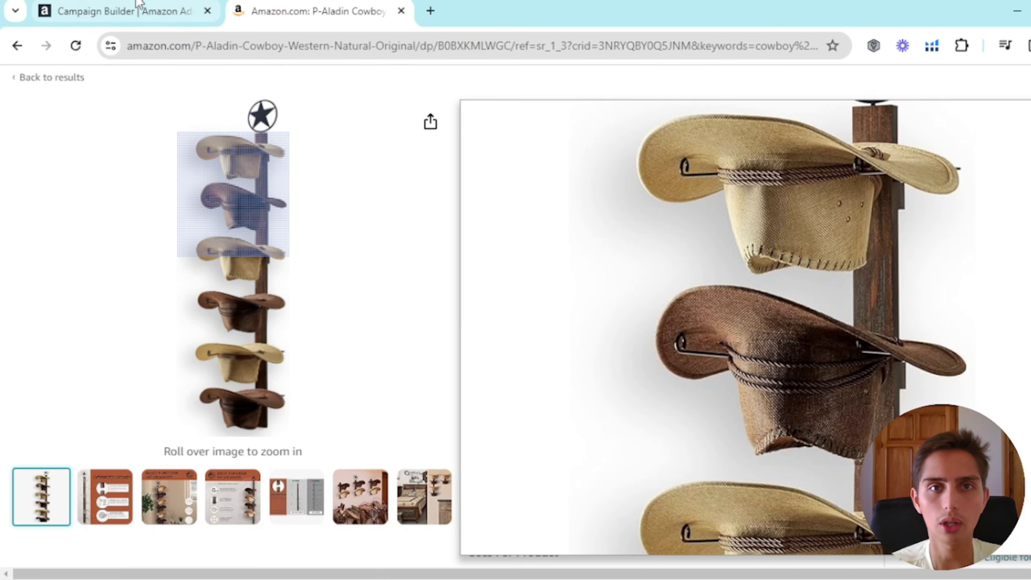
{"action": "left_click", "coordinate": [134, 7]}
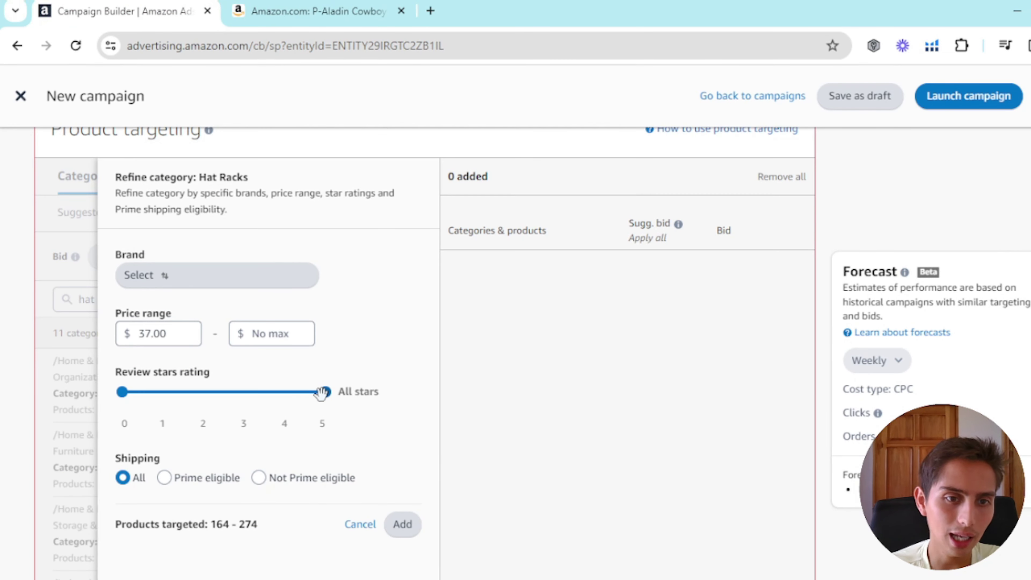
- Limit the review stars rating of the Hat Racks refinement to 0 - 3 stars
{"action": "left_click_drag", "start_coordinate": [325, 391], "coordinate": [244, 393]}
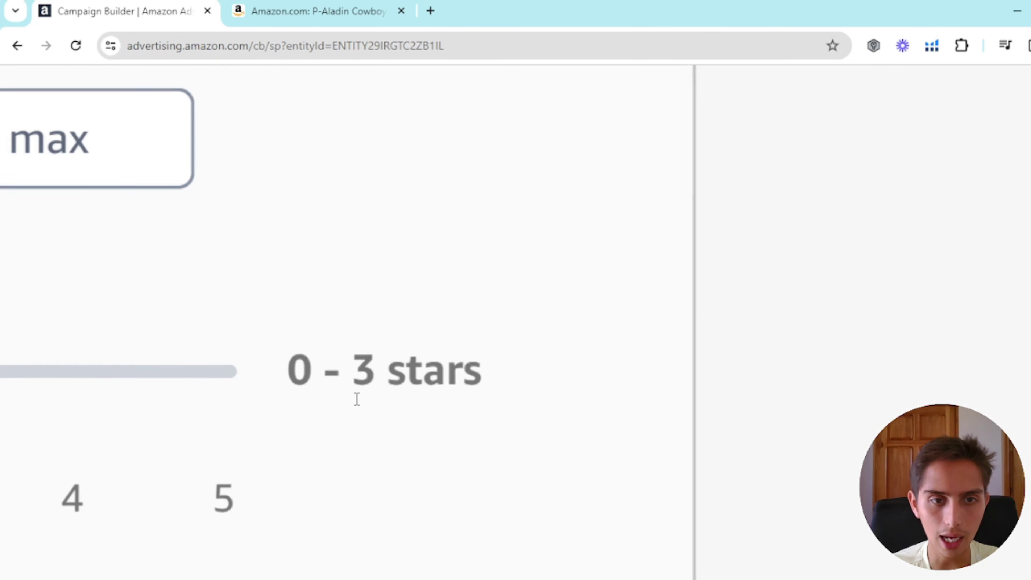
{"action": "left_click_drag", "start_coordinate": [286, 368], "coordinate": [484, 375]}
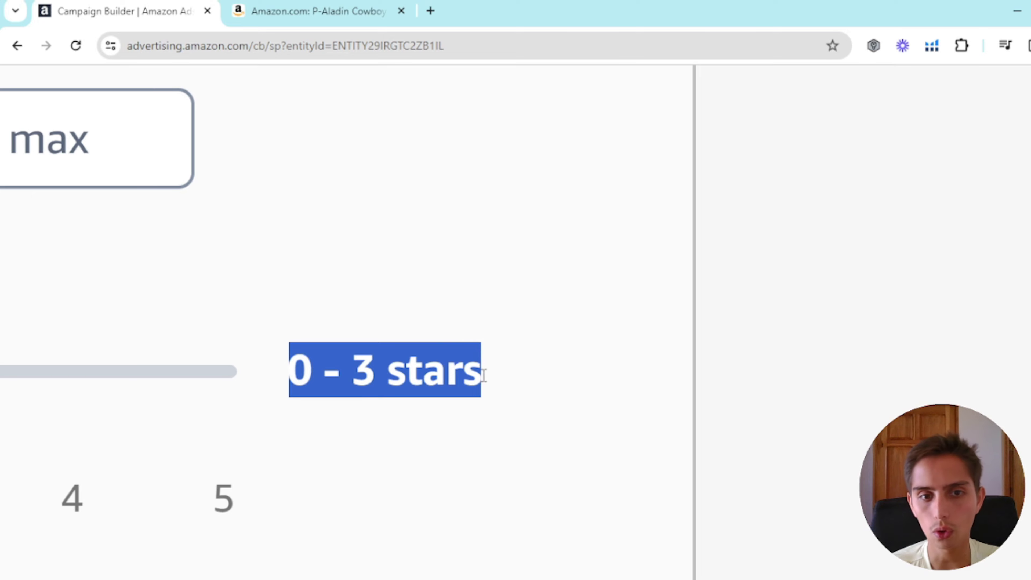
{"action": "left_click", "coordinate": [484, 375]}
{"action": "scroll", "coordinate": [483, 376], "scroll_direction": "down", "scroll_amount": 5}
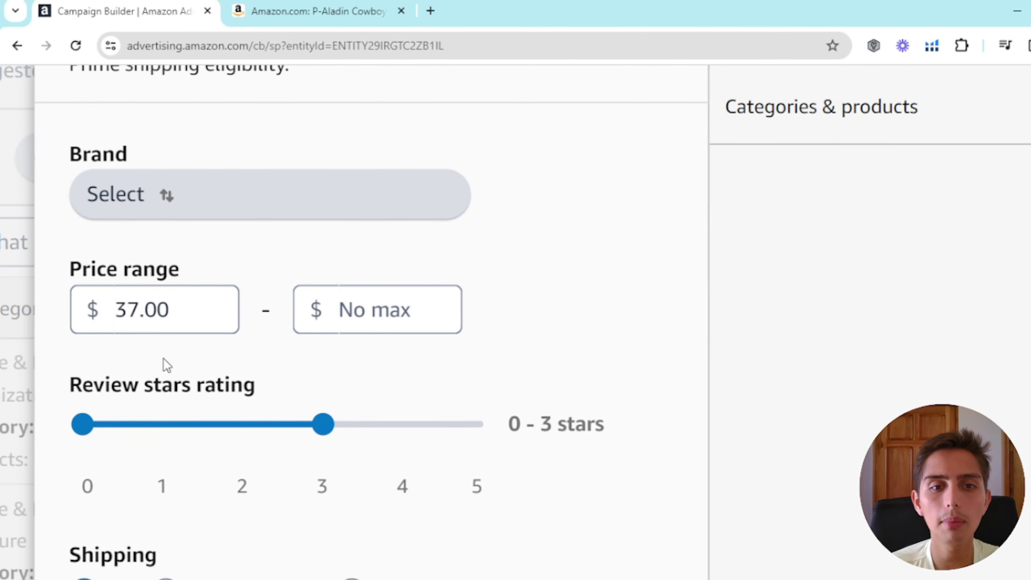
{"action": "left_click_drag", "start_coordinate": [178, 308], "coordinate": [112, 312]}
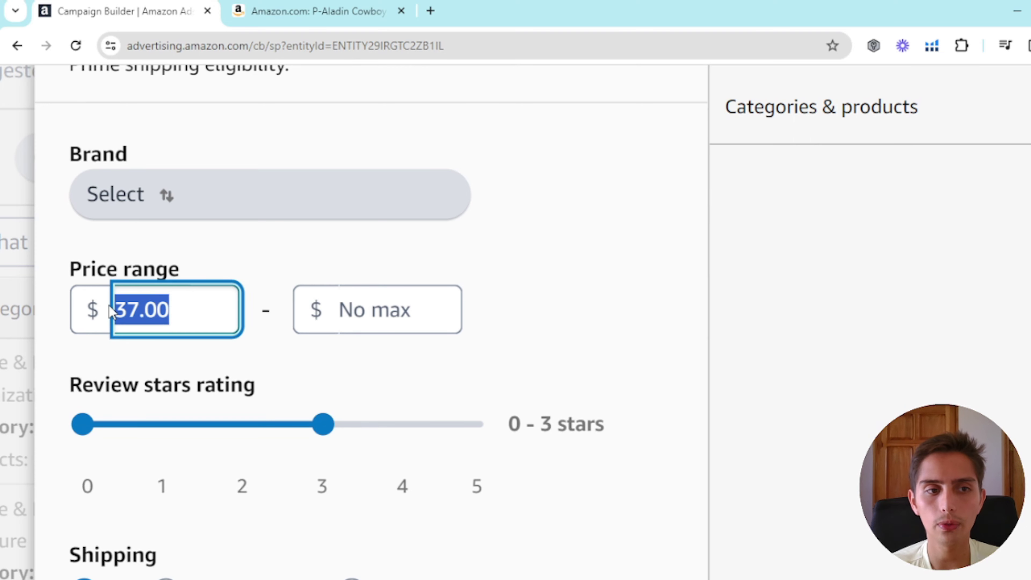
- Compare the hat rack's rating and price on the Amazon listing with the Hat Racks refinement's price range and review stars rating
{"action": "left_click", "coordinate": [283, 251]}
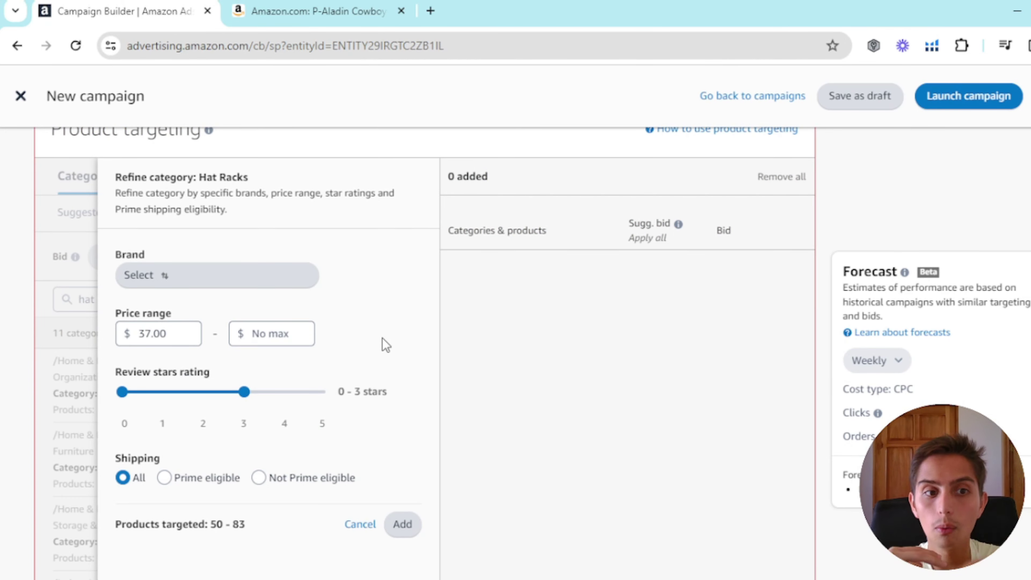
{"action": "scroll", "coordinate": [184, 339], "scroll_direction": "up", "scroll_amount": 3}
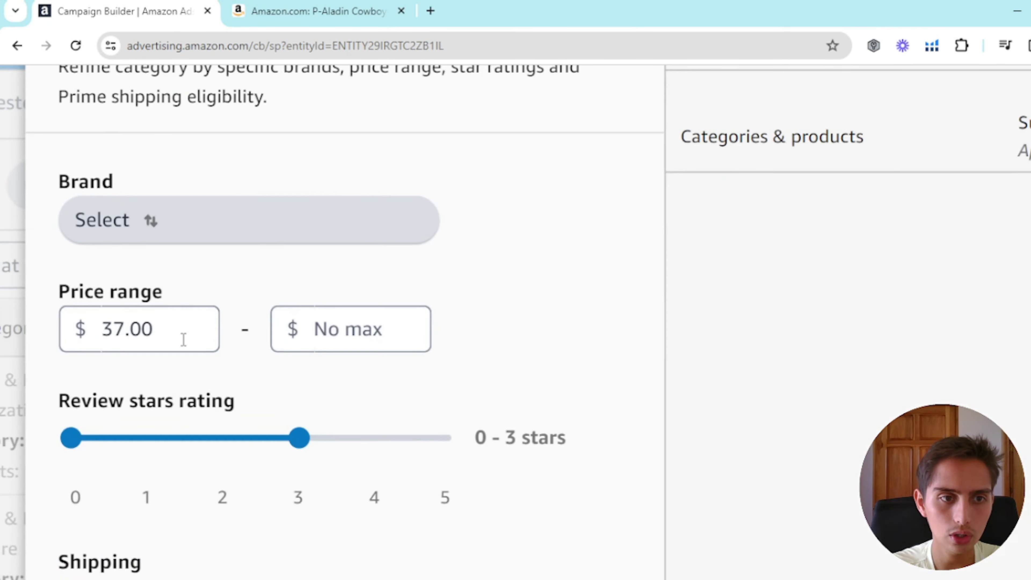
{"action": "key", "text": "ctrl+Tab"}
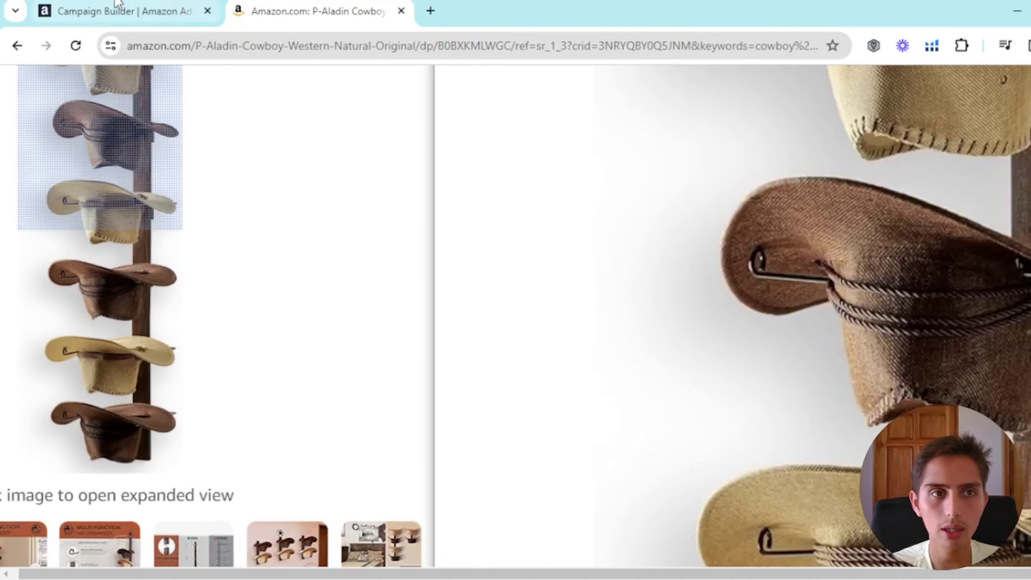
{"action": "left_click", "coordinate": [113, 8]}
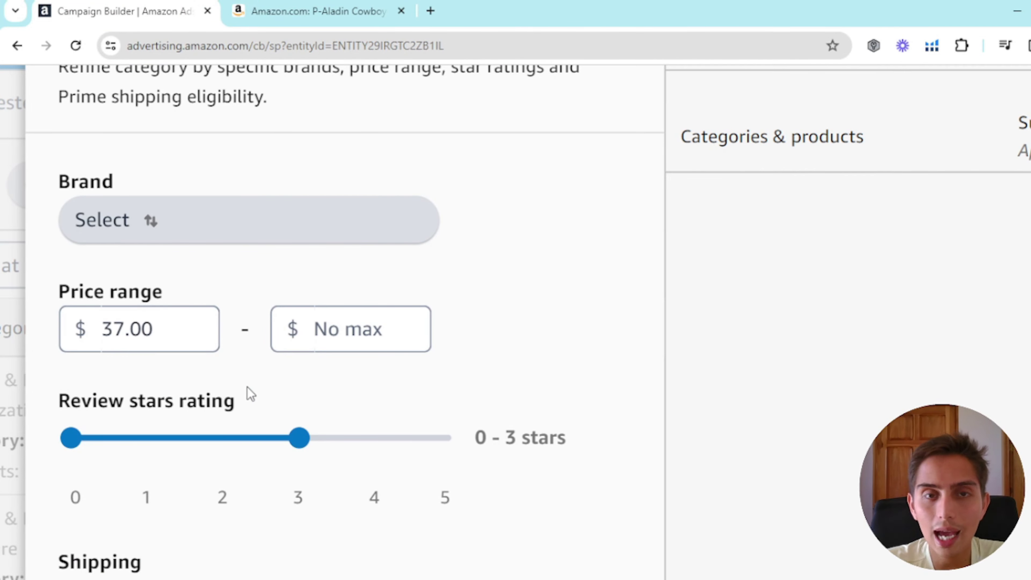
{"action": "scroll", "coordinate": [247, 387], "scroll_direction": "down", "scroll_amount": 3}
{"action": "key", "text": "ctrl+Tab"}
{"action": "scroll", "coordinate": [730, 327], "scroll_direction": "down", "scroll_amount": 1}
{"action": "scroll", "coordinate": [690, 315], "scroll_direction": "up", "scroll_amount": 2}
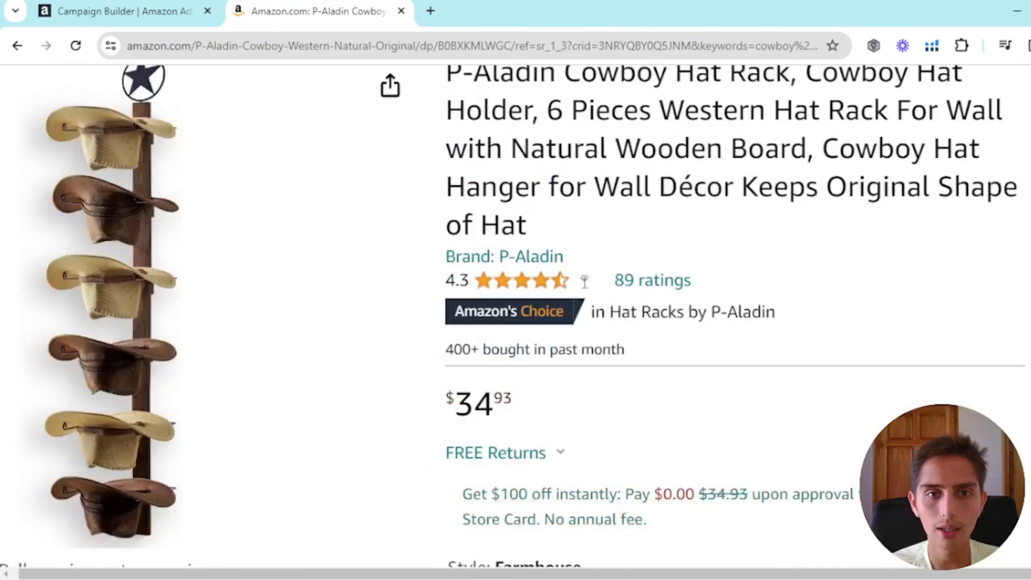
{"action": "key", "text": "ctrl+Tab"}
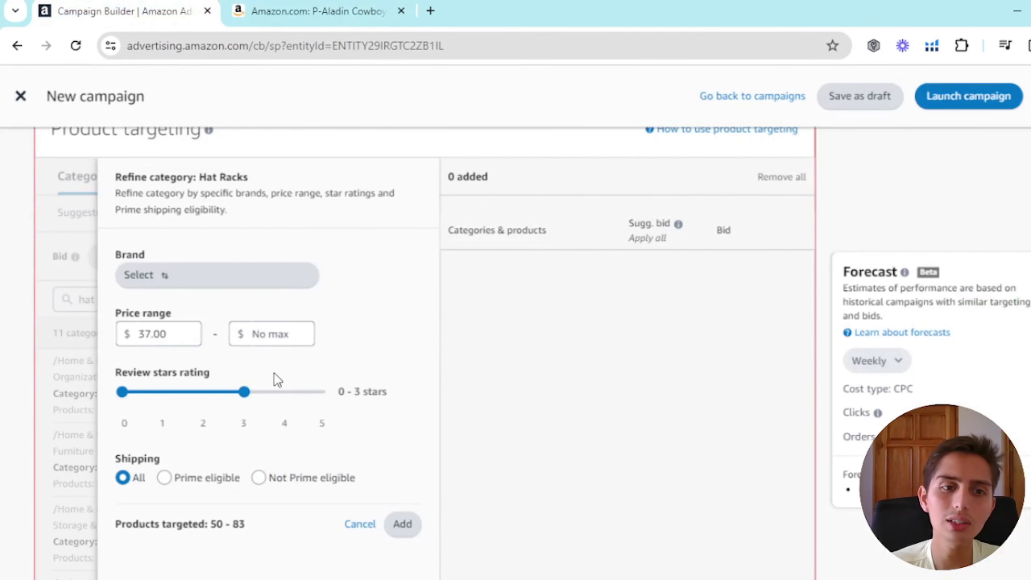
{"action": "scroll", "coordinate": [168, 374], "scroll_direction": "up", "scroll_amount": 3}
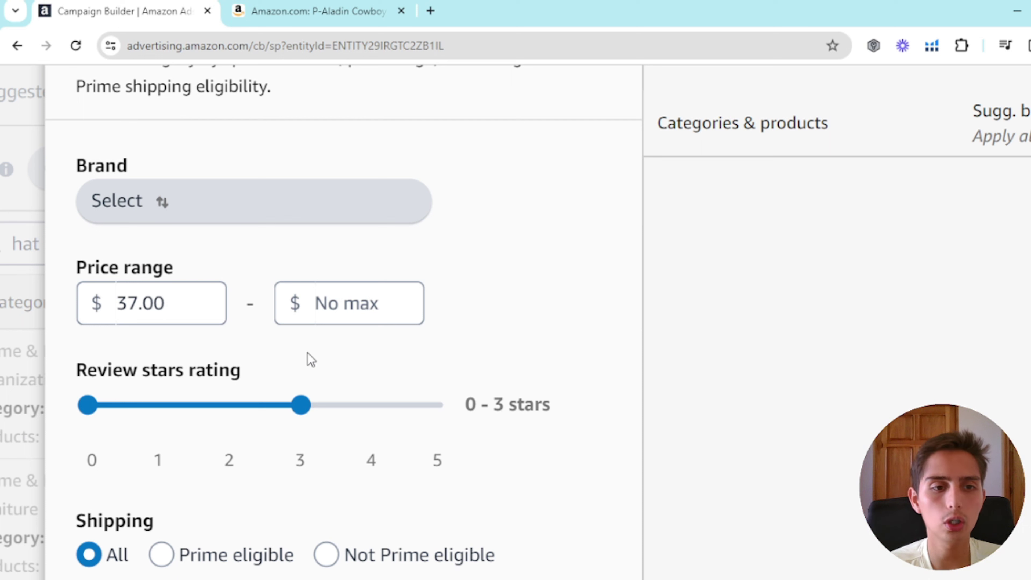
- Add the refined Hat Racks category, priced $37.00 and above with 0 - 3 stars, to the product targets
{"action": "scroll", "coordinate": [187, 355], "scroll_direction": "down", "scroll_amount": 1}
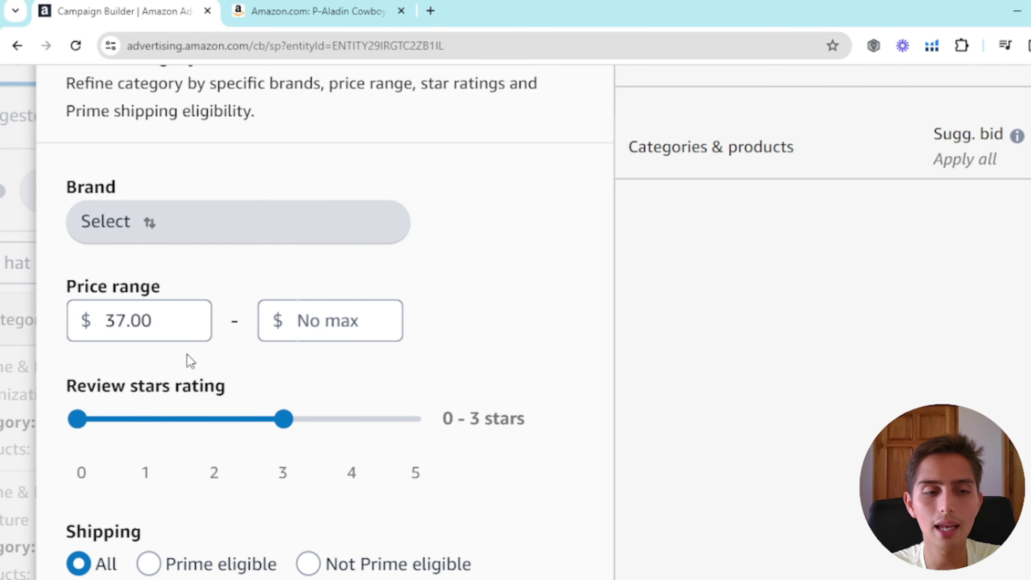
{"action": "scroll", "coordinate": [187, 354], "scroll_direction": "down", "scroll_amount": 3}
{"action": "scroll", "coordinate": [250, 390], "scroll_direction": "down", "scroll_amount": 1}
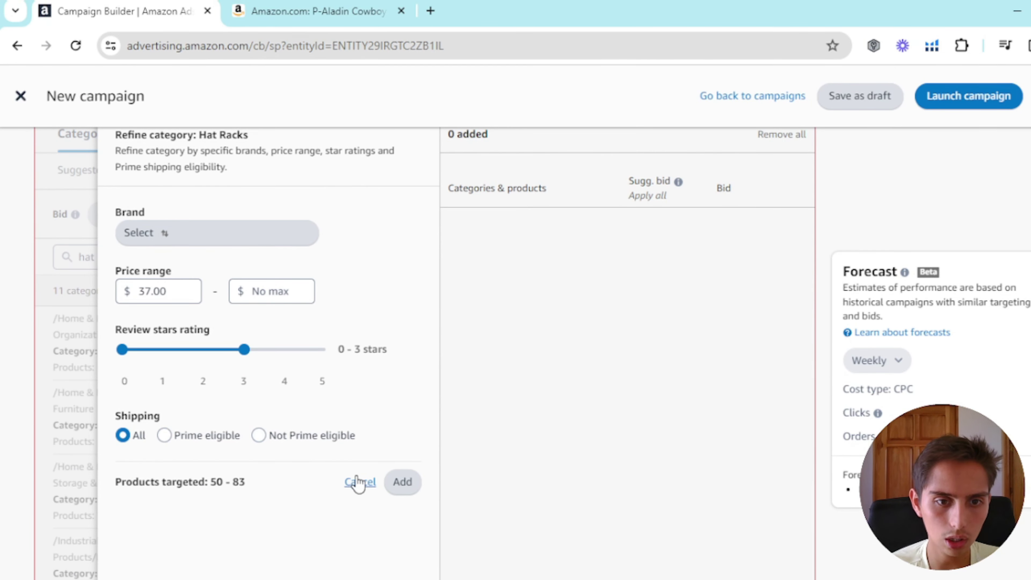
{"action": "left_click", "coordinate": [404, 487]}
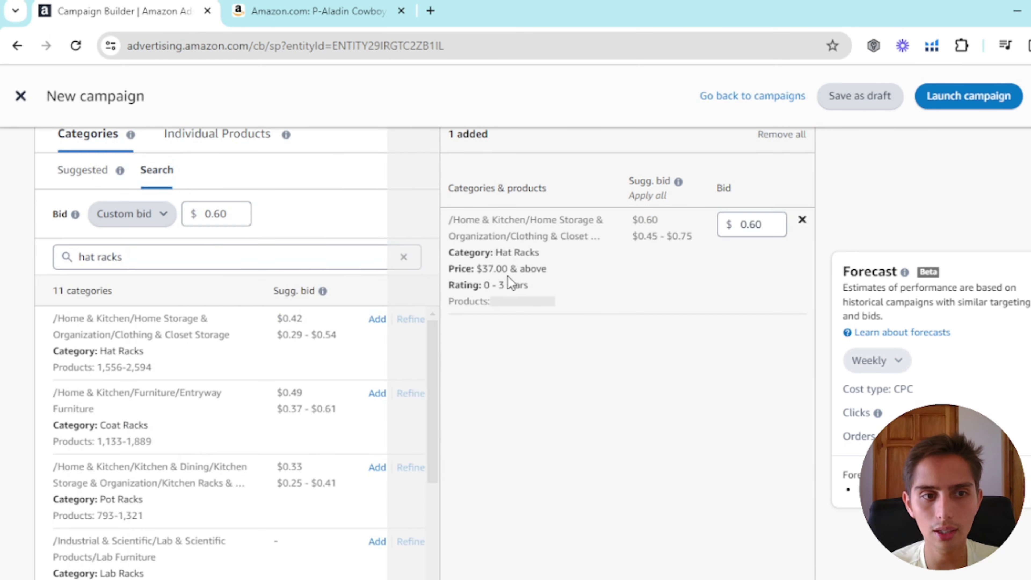
{"action": "scroll", "coordinate": [643, 277], "scroll_direction": "up", "scroll_amount": 1}
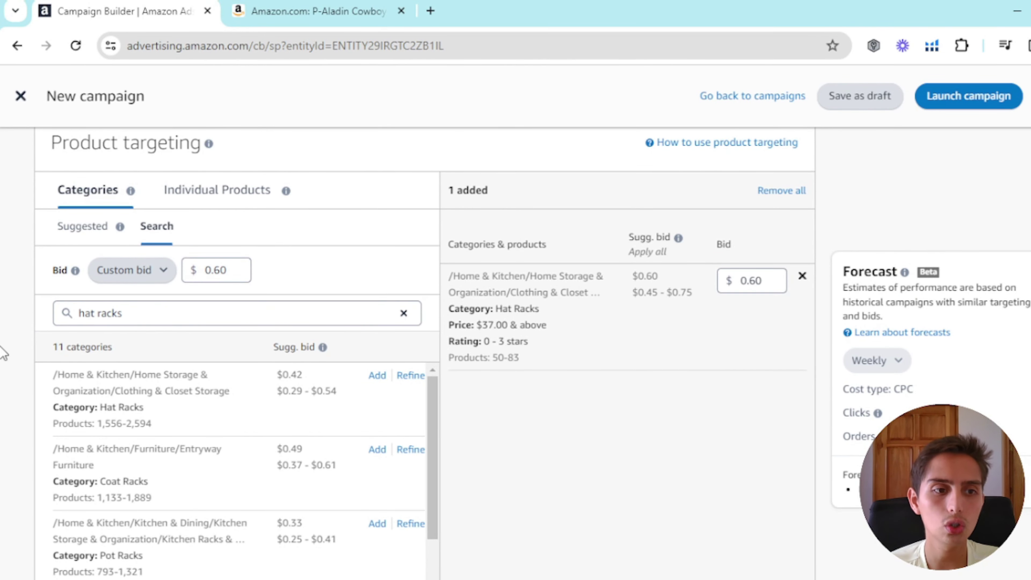
{"action": "scroll", "coordinate": [4, 353], "scroll_direction": "down", "scroll_amount": 1}
- Glance at the product's Amazon listing, and review the Dynamic bids - down only option of the campaign bidding strategy
{"action": "left_click", "coordinate": [302, 8]}
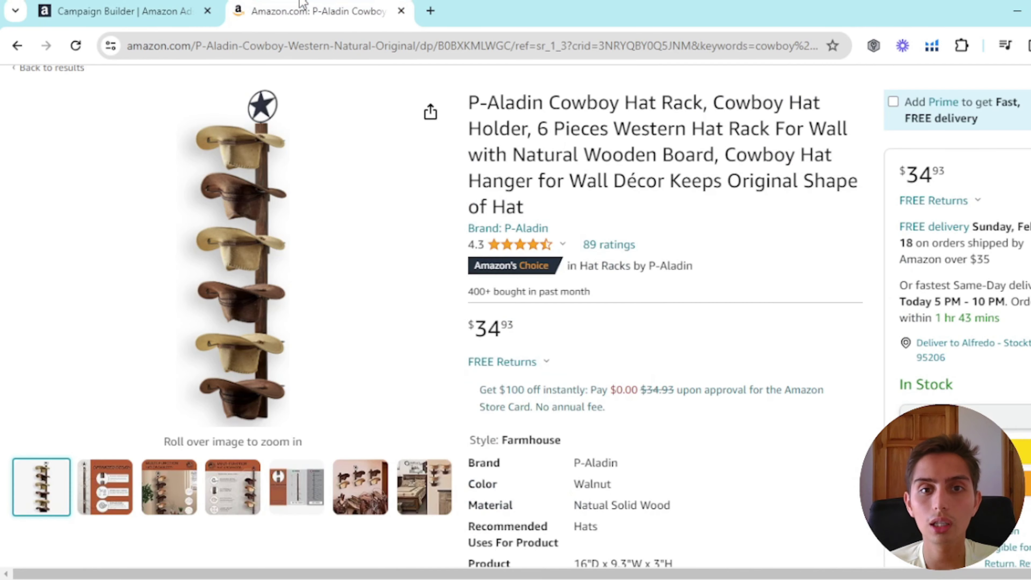
{"action": "left_click", "coordinate": [191, 6]}
{"action": "scroll", "coordinate": [297, 278], "scroll_direction": "down", "scroll_amount": 12}
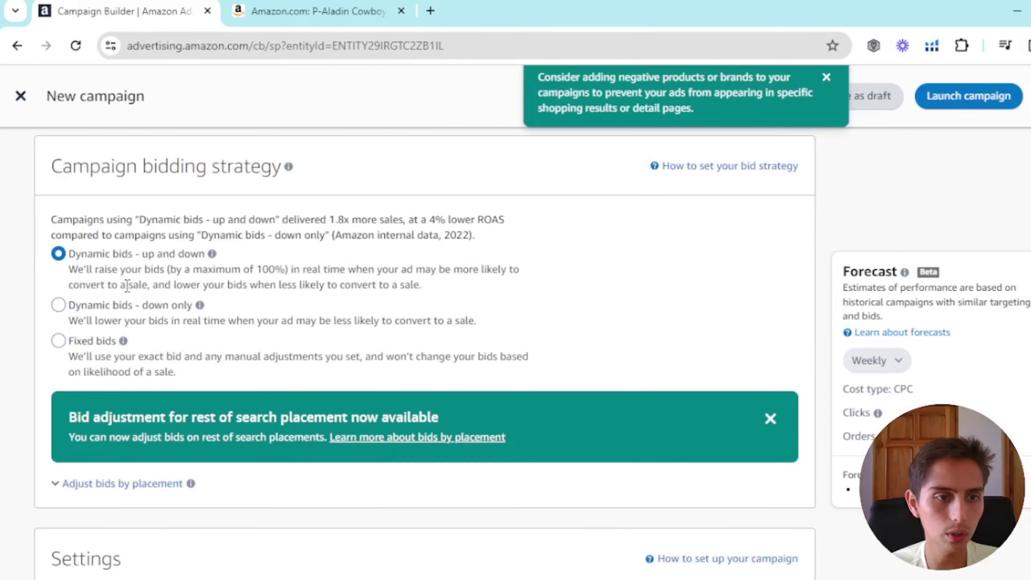
{"action": "scroll", "coordinate": [127, 285], "scroll_direction": "down", "scroll_amount": 1}
{"action": "left_click_drag", "start_coordinate": [36, 292], "coordinate": [49, 255]}
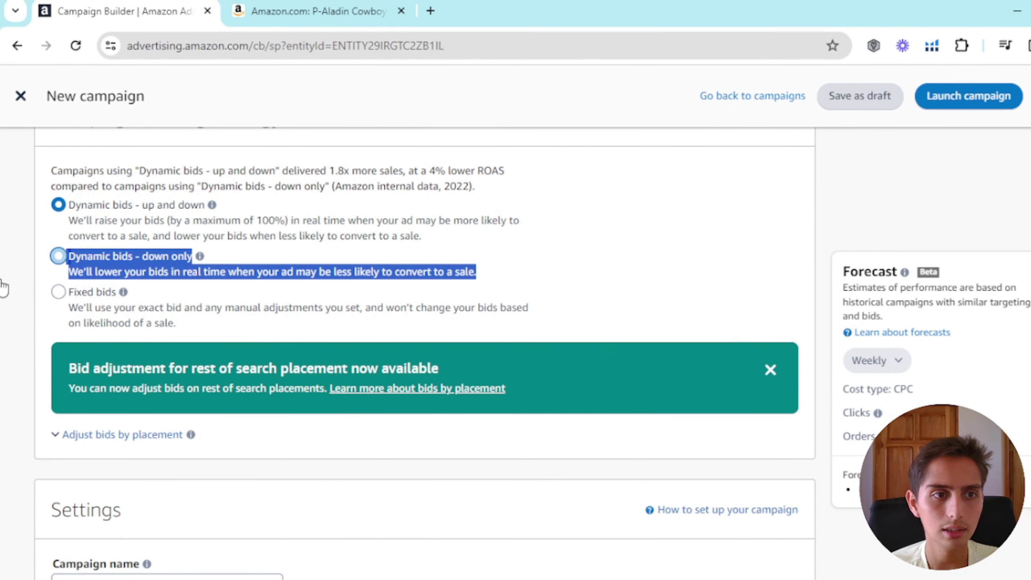
- Copy the ad group name and use it as the campaign name, MAN FBA 001 FBC
{"action": "scroll", "coordinate": [4, 284], "scroll_direction": "down", "scroll_amount": 6}
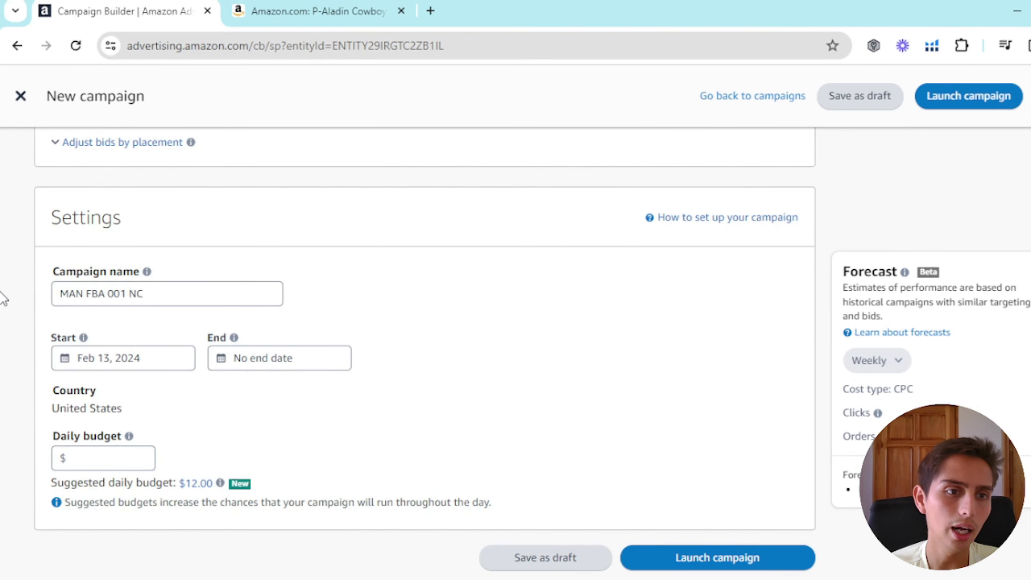
{"action": "scroll", "coordinate": [3, 299], "scroll_direction": "up", "scroll_amount": 15}
{"action": "scroll", "coordinate": [3, 296], "scroll_direction": "down", "scroll_amount": 1}
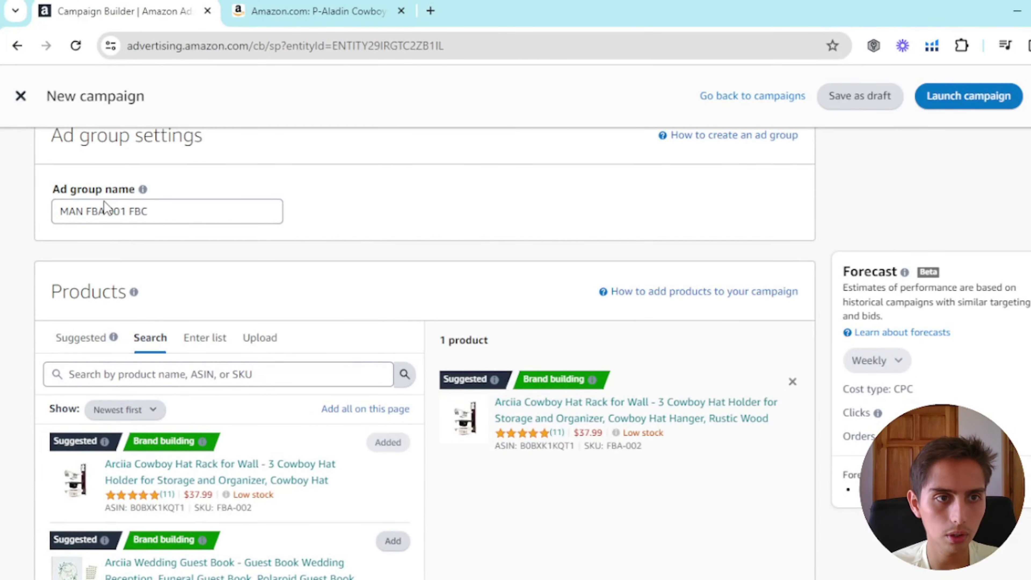
{"action": "left_click_drag", "start_coordinate": [149, 211], "coordinate": [2, 255]}
{"action": "key", "text": "ctrl+c"}
{"action": "left_click", "coordinate": [2, 255]}
{"action": "scroll", "coordinate": [1, 255], "scroll_direction": "down", "scroll_amount": 18}
{"action": "left_click", "coordinate": [148, 183]}
{"action": "key", "text": "ctrl+v"}
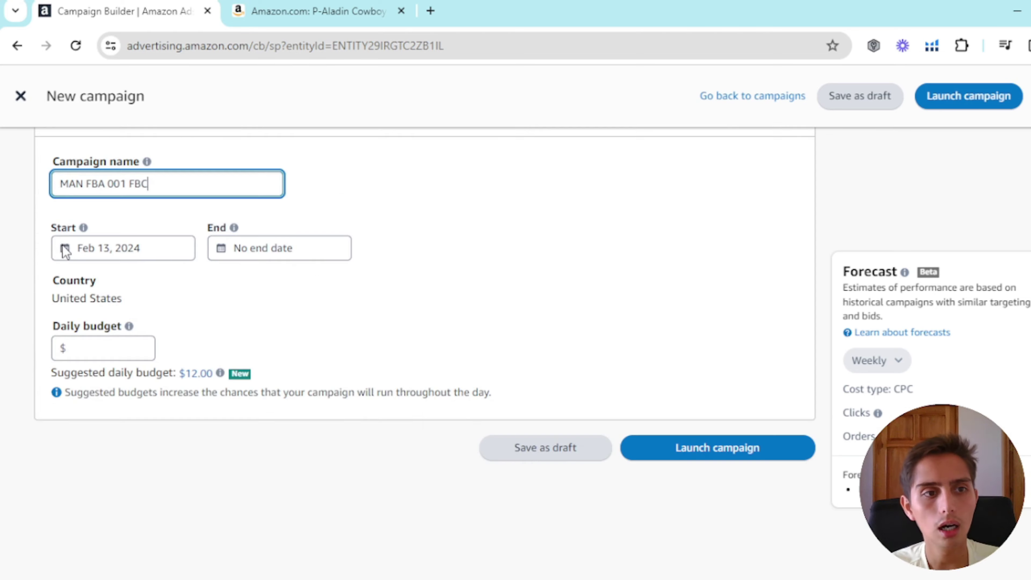
- Check the end date options in the campaign settings and keep No end date
{"action": "left_click", "coordinate": [41, 235]}
{"action": "scroll", "coordinate": [41, 235], "scroll_direction": "up", "scroll_amount": 2}
{"action": "scroll", "coordinate": [131, 246], "scroll_direction": "down", "scroll_amount": 4}
{"action": "scroll", "coordinate": [191, 264], "scroll_direction": "up", "scroll_amount": 2}
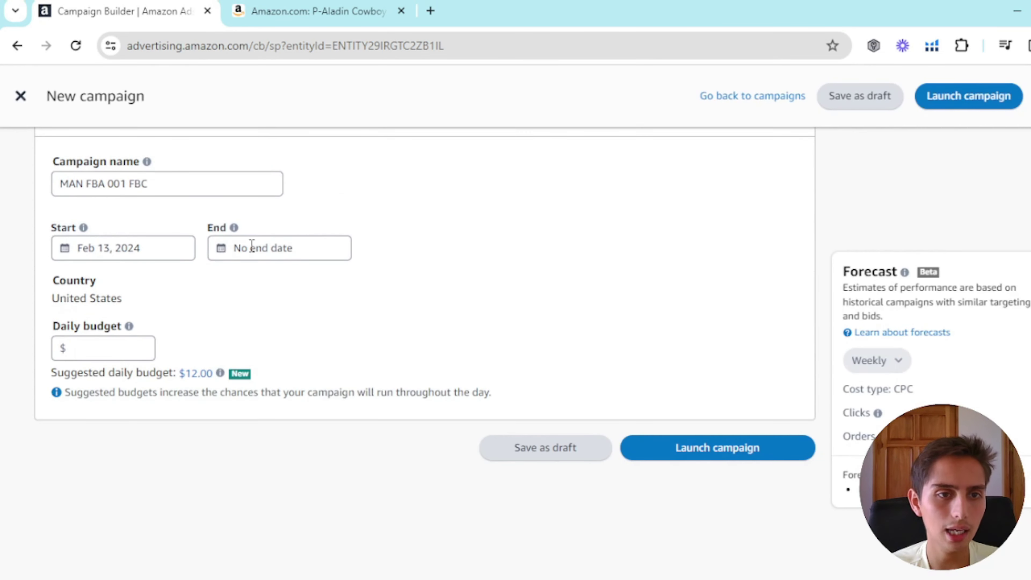
{"action": "left_click", "coordinate": [278, 249]}
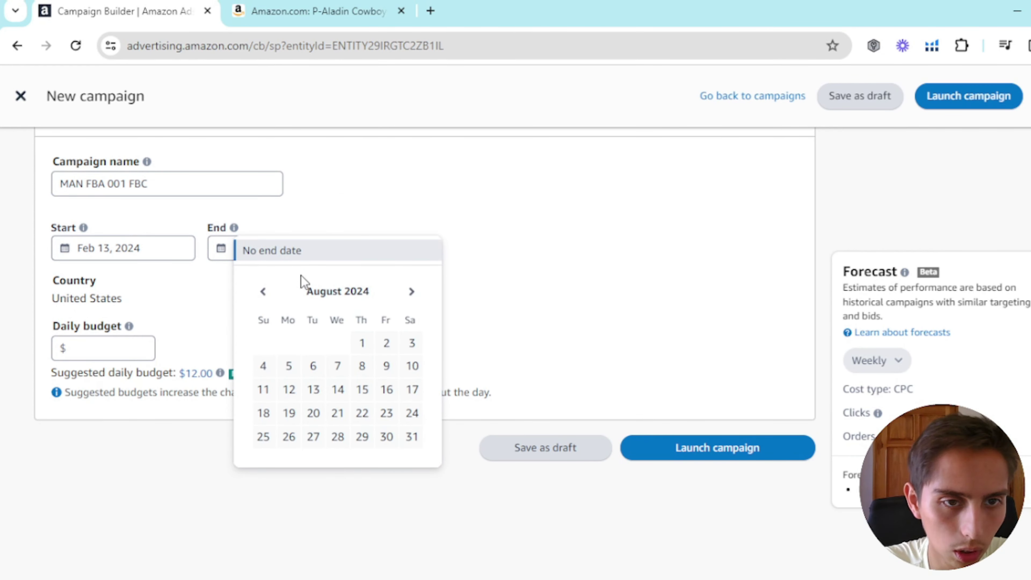
{"action": "left_click", "coordinate": [510, 333]}
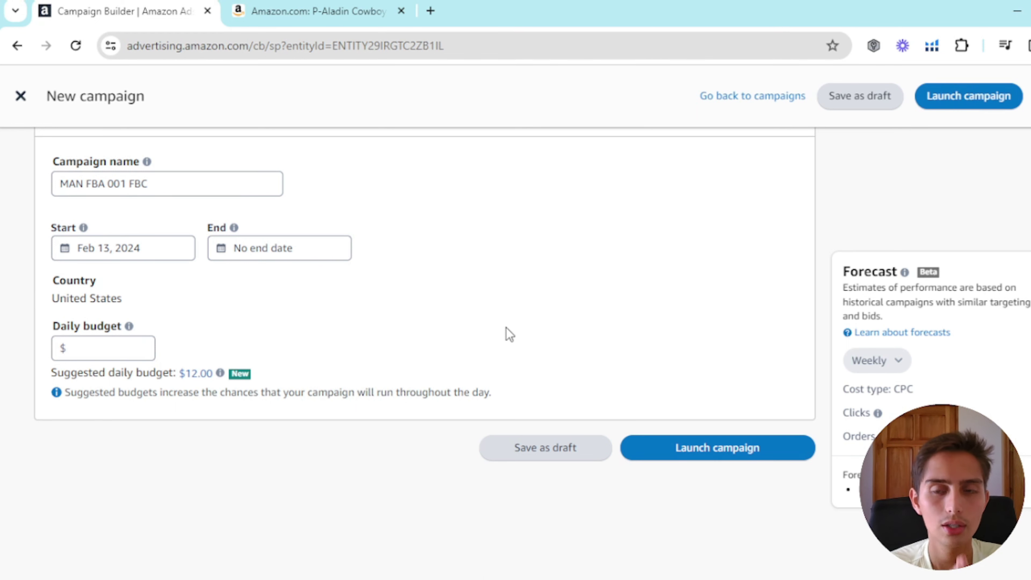